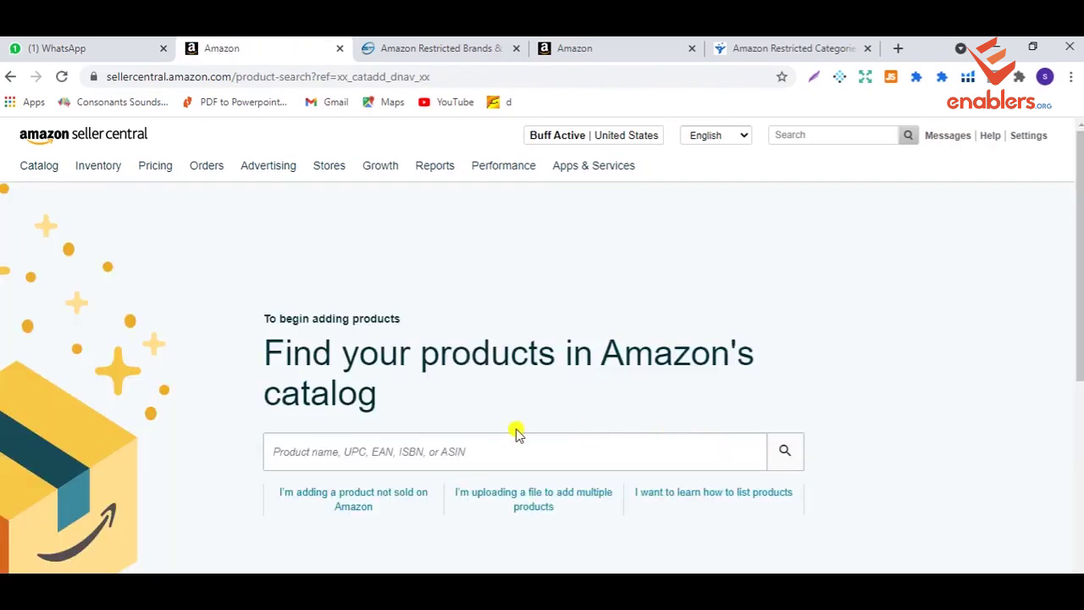
Search Amazon's product catalog for "nike".
{"action": "left_click", "coordinate": [479, 449]}
{"action": "type", "text": "r"}
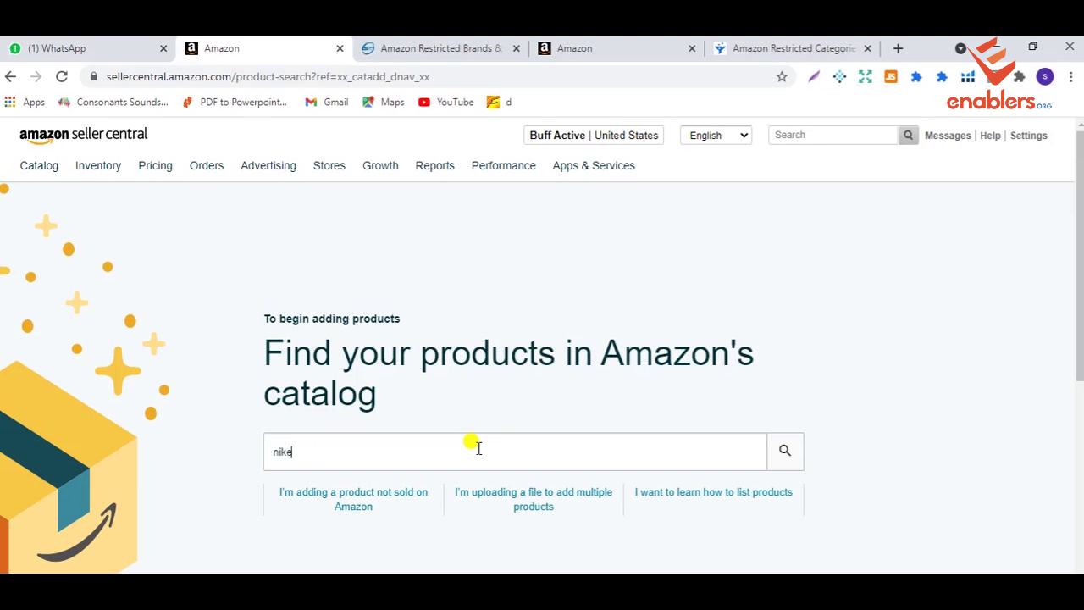
{"action": "type", "text": "ike"}
{"action": "key", "text": "Return"}
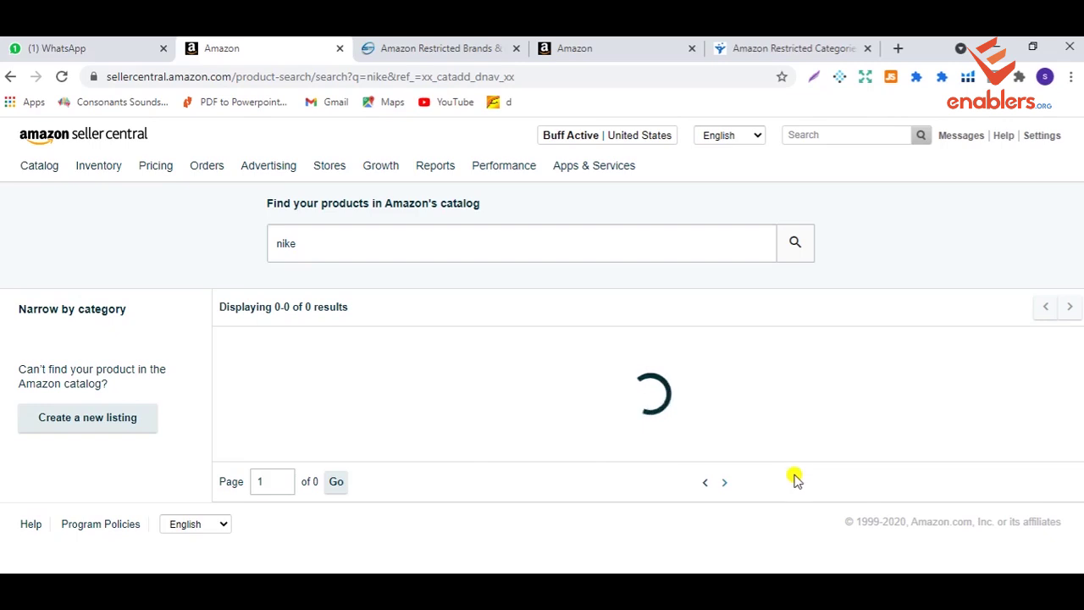
Show the listing limitations for the Nike Womens Tanjun Fabric Low Top running shoe, Black/Black/White, Size 6.0.
{"action": "scroll", "coordinate": [796, 469], "scroll_direction": "down", "scroll_amount": 2}
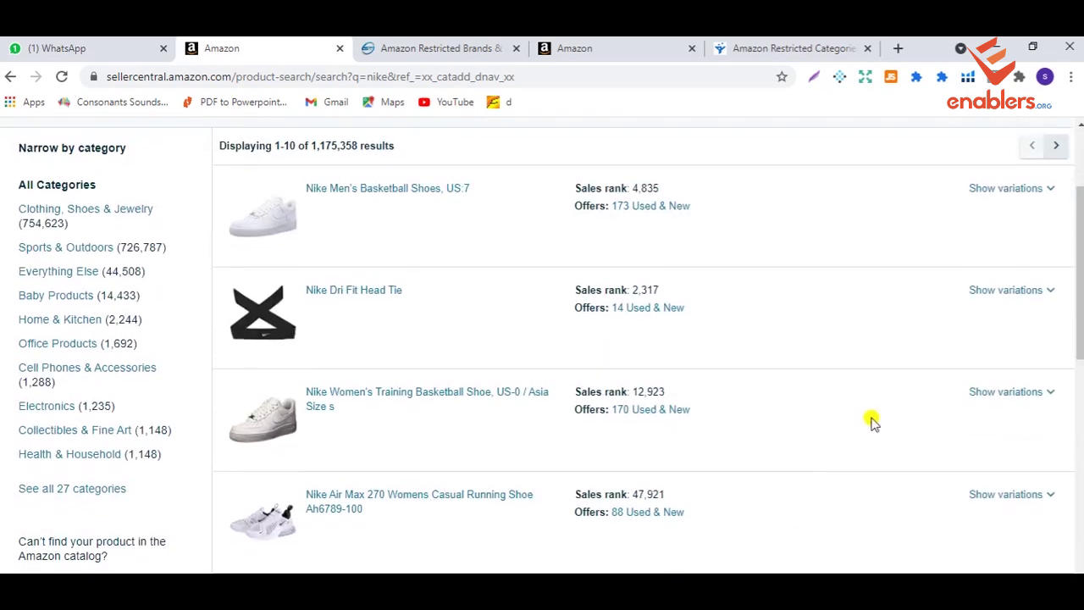
{"action": "scroll", "coordinate": [869, 418], "scroll_direction": "down", "scroll_amount": 5}
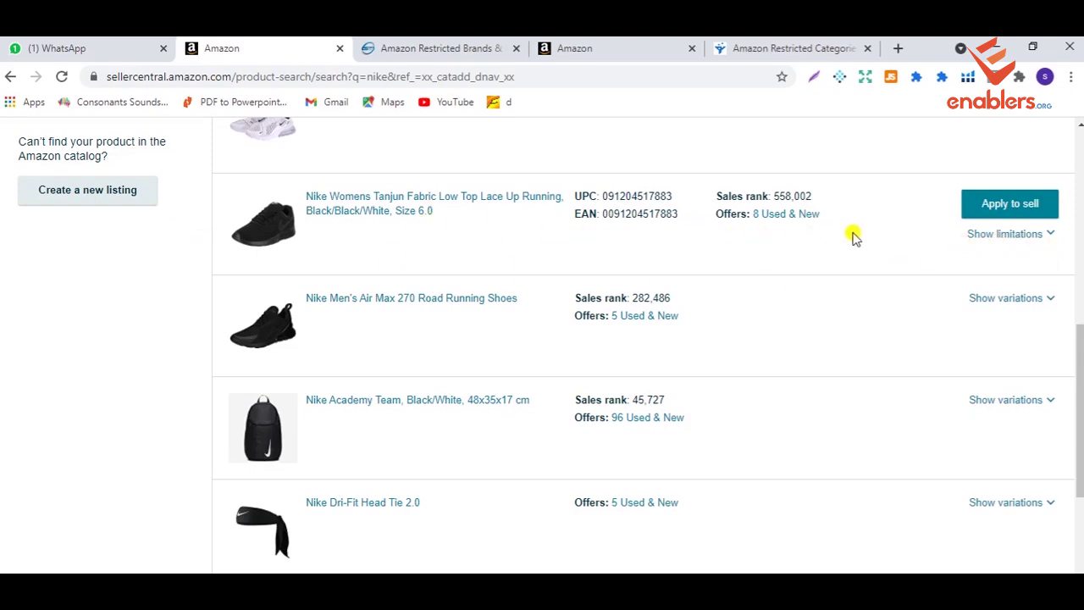
{"action": "left_click", "coordinate": [997, 237]}
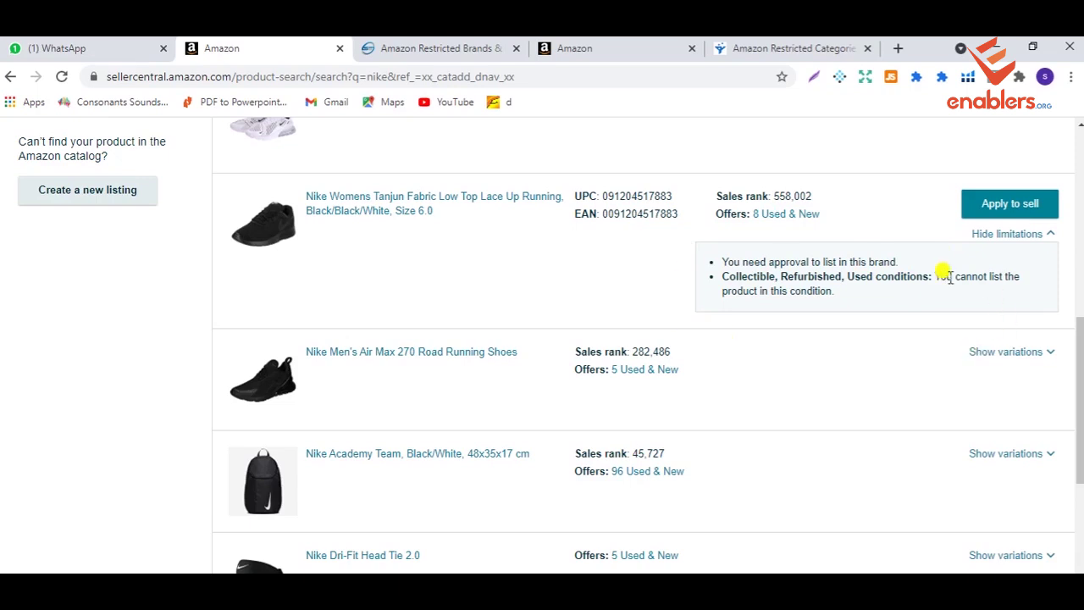
Apply to sell the Nike Womens Tanjun shoe and request approval for the Nike brand, bringing up its selling application form.
{"action": "left_click", "coordinate": [1010, 204]}
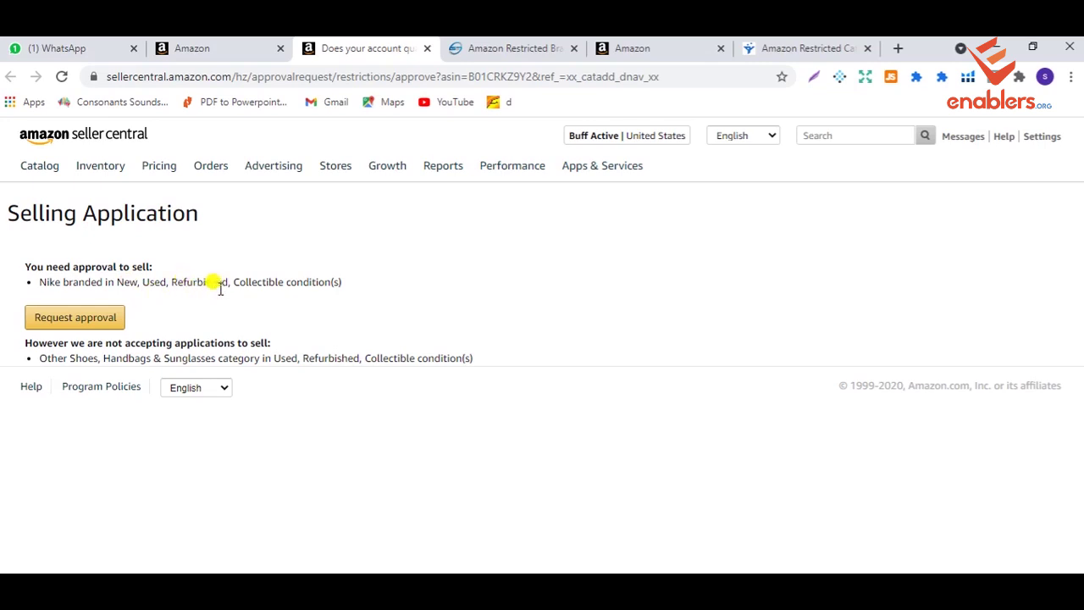
{"action": "left_click", "coordinate": [97, 319]}
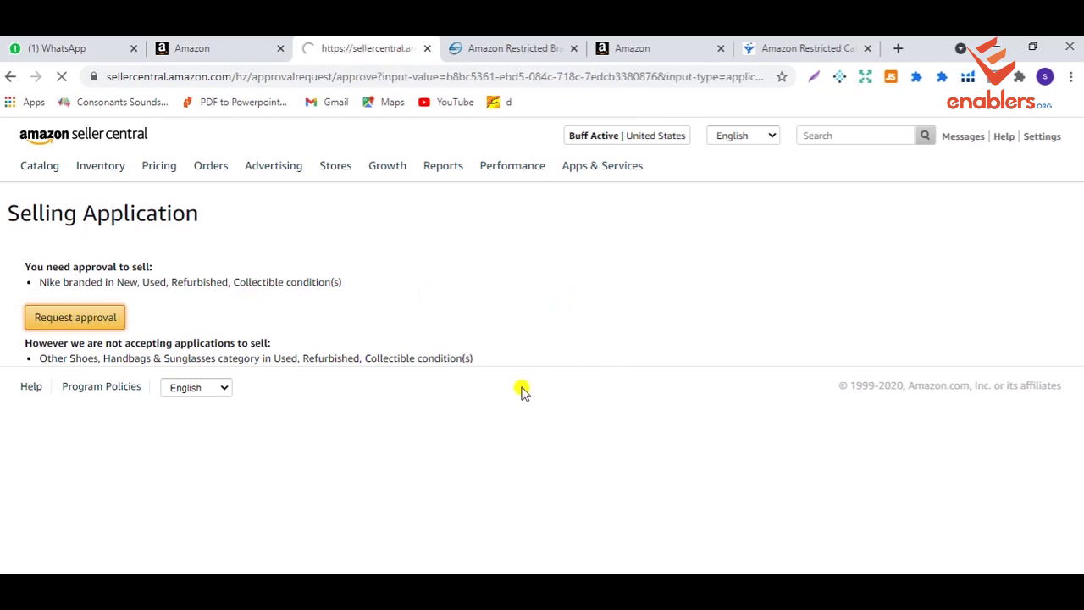
{"action": "scroll", "coordinate": [292, 432], "scroll_direction": "down", "scroll_amount": 1}
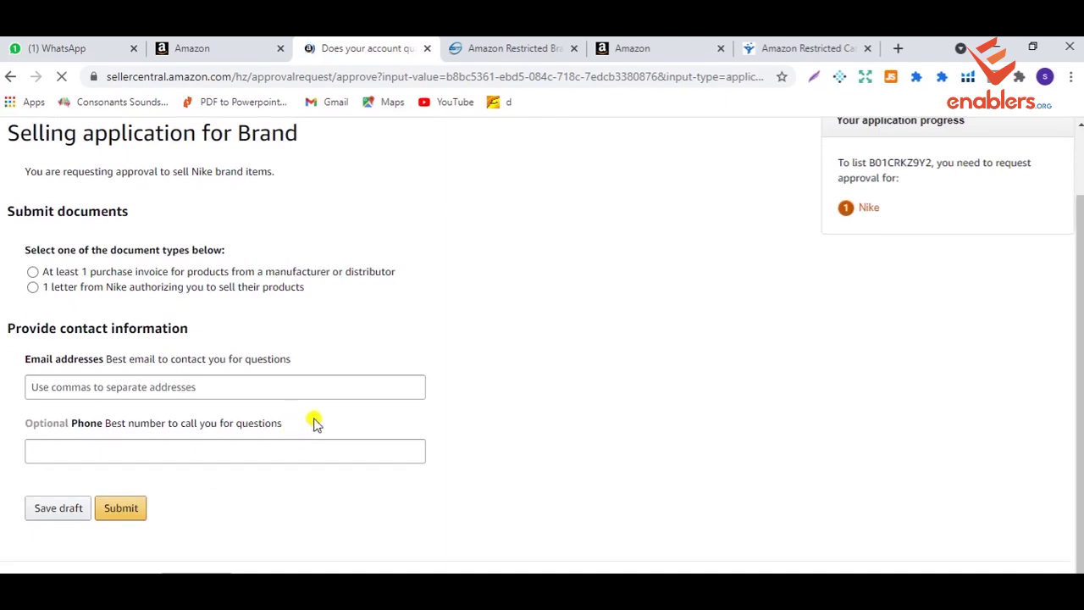
{"action": "scroll", "coordinate": [361, 409], "scroll_direction": "up", "scroll_amount": 1}
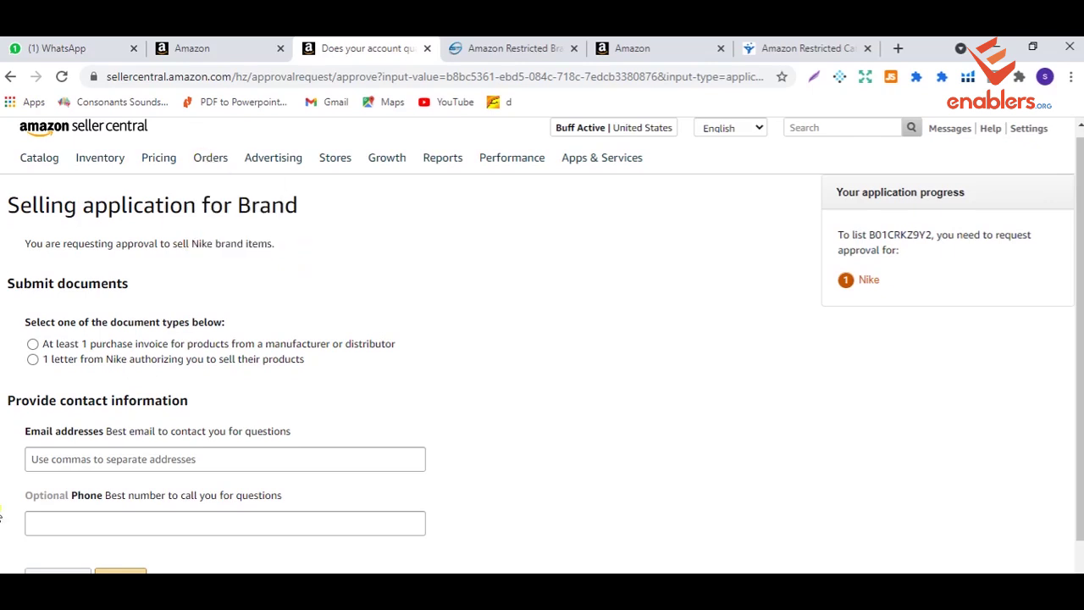
{"action": "scroll", "coordinate": [415, 354], "scroll_direction": "down", "scroll_amount": 1}
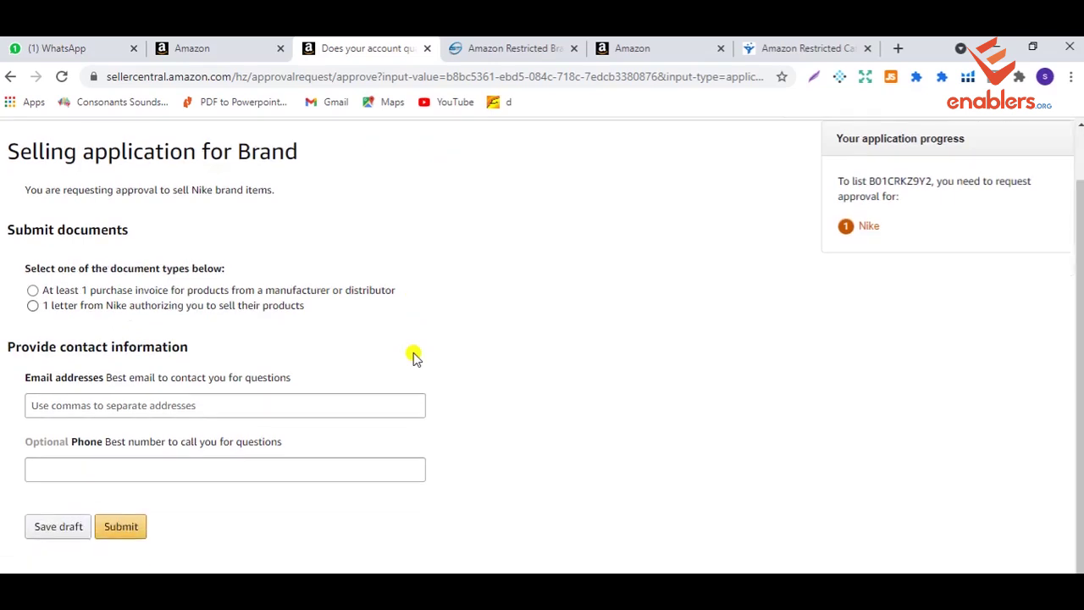
{"action": "scroll", "coordinate": [581, 432], "scroll_direction": "up", "scroll_amount": 1}
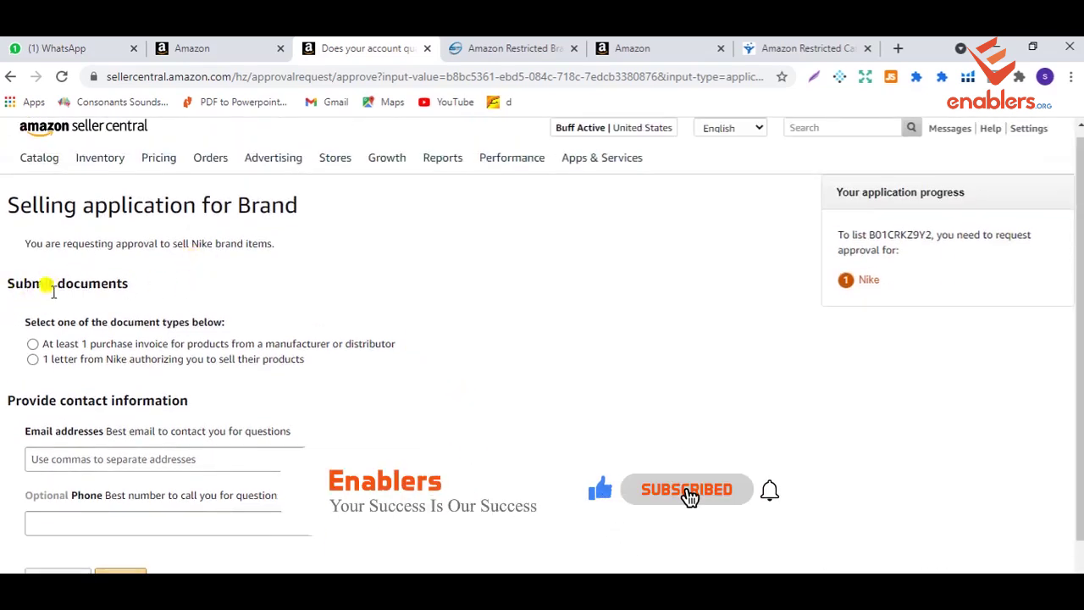
Choose the purchase invoice from a manufacturer or distributor as document type and review its requirements, file upload and contact fields.
{"action": "scroll", "coordinate": [141, 305], "scroll_direction": "down", "scroll_amount": 1}
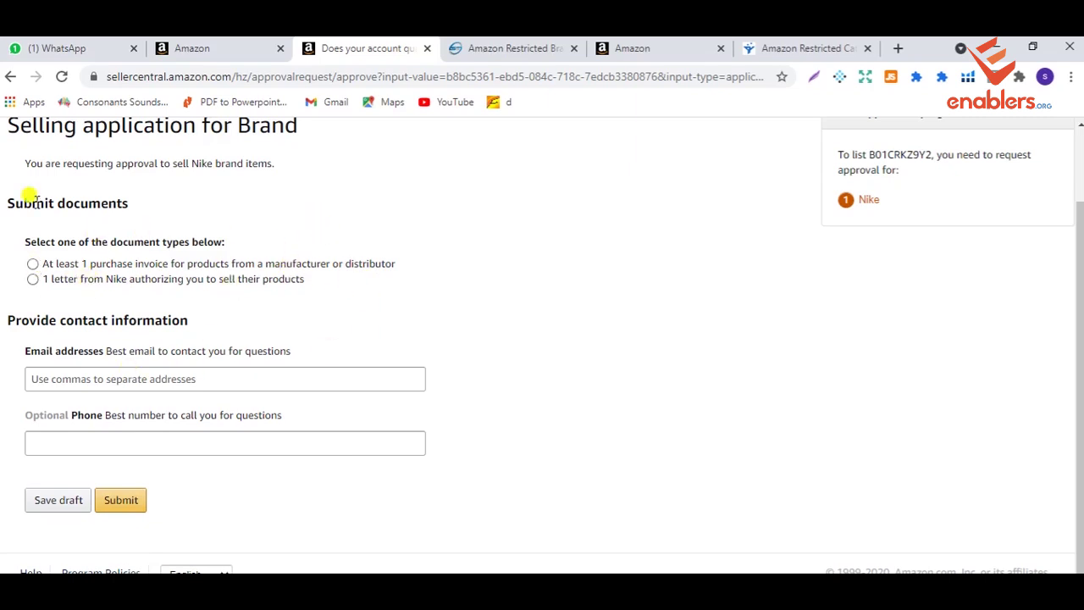
{"action": "left_click", "coordinate": [33, 264]}
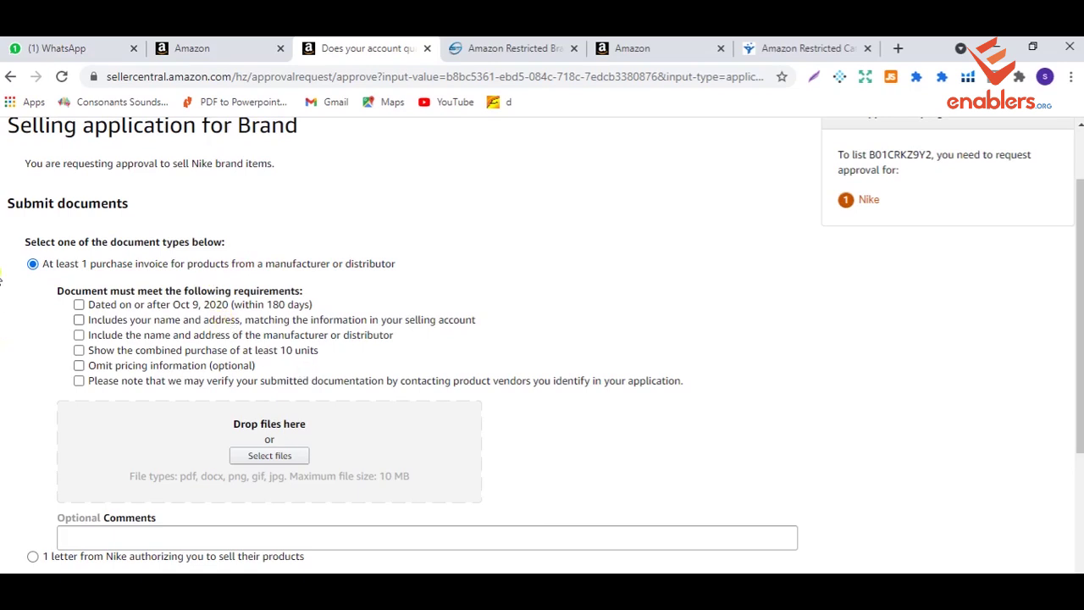
{"action": "scroll", "coordinate": [136, 311], "scroll_direction": "down", "scroll_amount": 1}
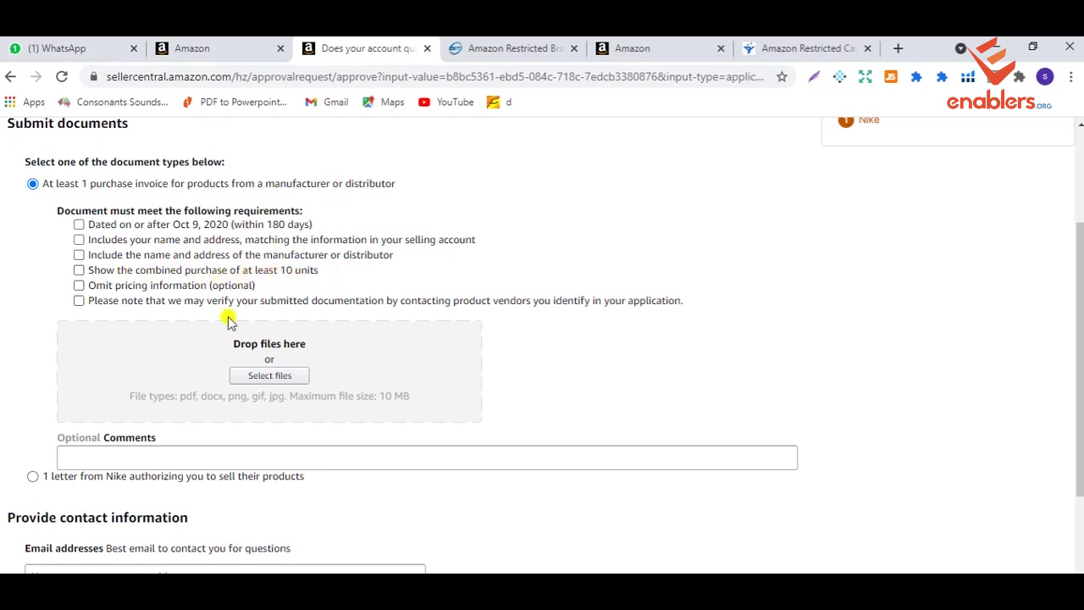
{"action": "scroll", "coordinate": [273, 357], "scroll_direction": "down", "scroll_amount": 1}
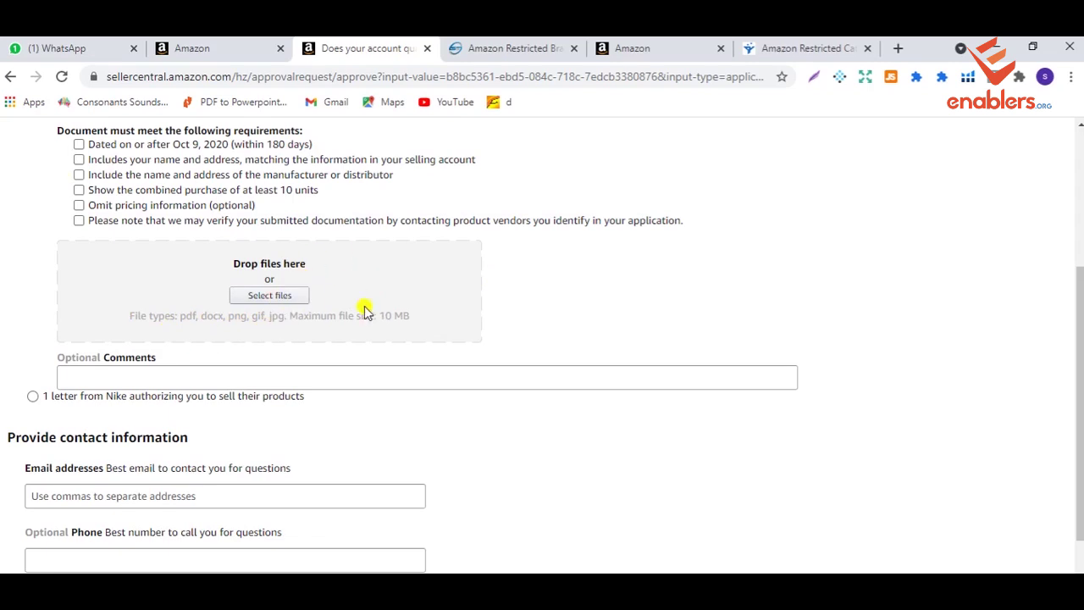
{"action": "scroll", "coordinate": [364, 312], "scroll_direction": "down", "scroll_amount": 1}
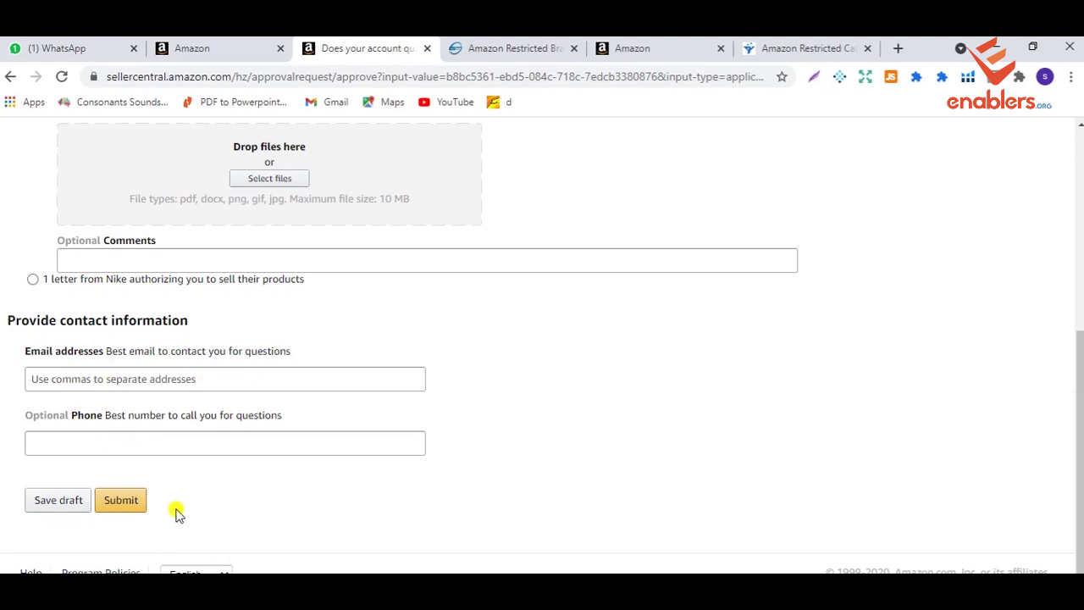
{"action": "scroll", "coordinate": [813, 453], "scroll_direction": "up", "scroll_amount": 5}
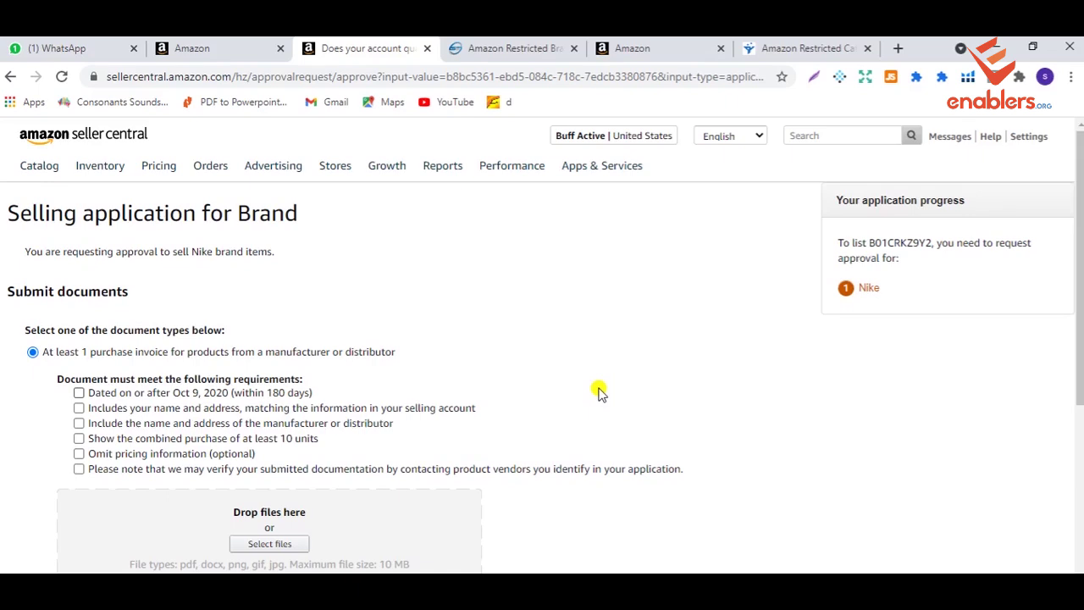
Switch to the open "Review category requirements" help page and look through its guidelines and related category links.
{"action": "key", "text": "ctrl+5"}
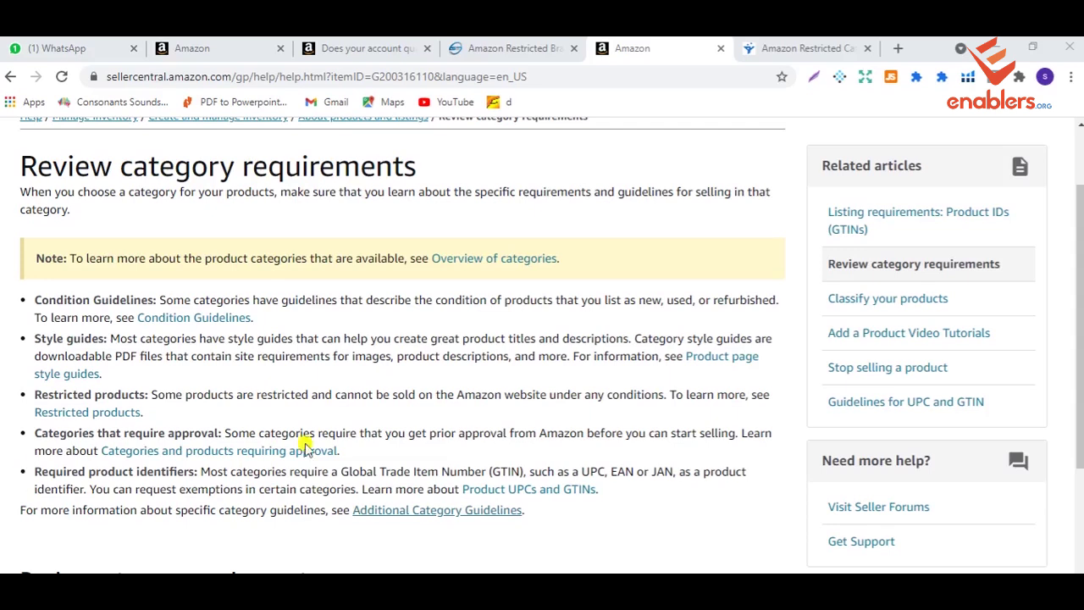
{"action": "scroll", "coordinate": [169, 305], "scroll_direction": "down", "scroll_amount": 1}
{"action": "scroll", "coordinate": [119, 280], "scroll_direction": "up", "scroll_amount": 1}
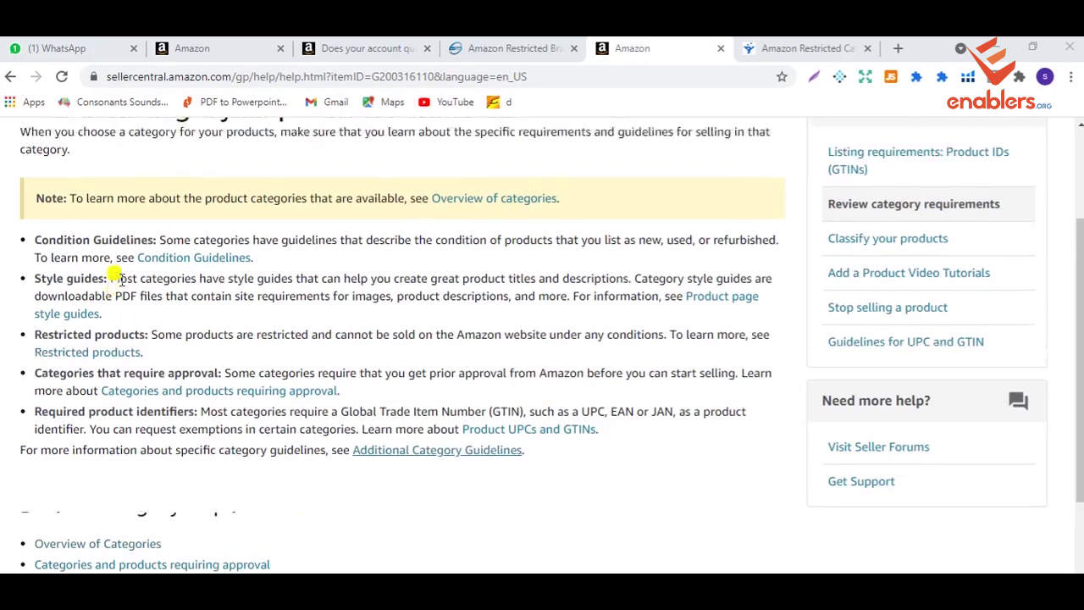
{"action": "scroll", "coordinate": [102, 296], "scroll_direction": "up", "scroll_amount": 1}
{"action": "scroll", "coordinate": [339, 381], "scroll_direction": "down", "scroll_amount": 2}
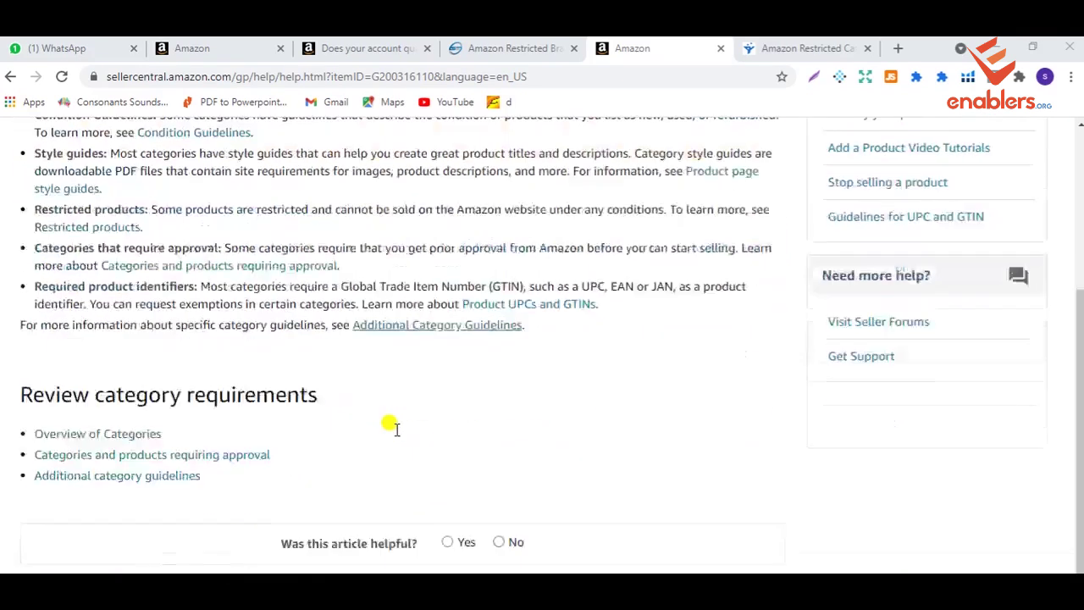
{"action": "scroll", "coordinate": [390, 429], "scroll_direction": "up", "scroll_amount": 1}
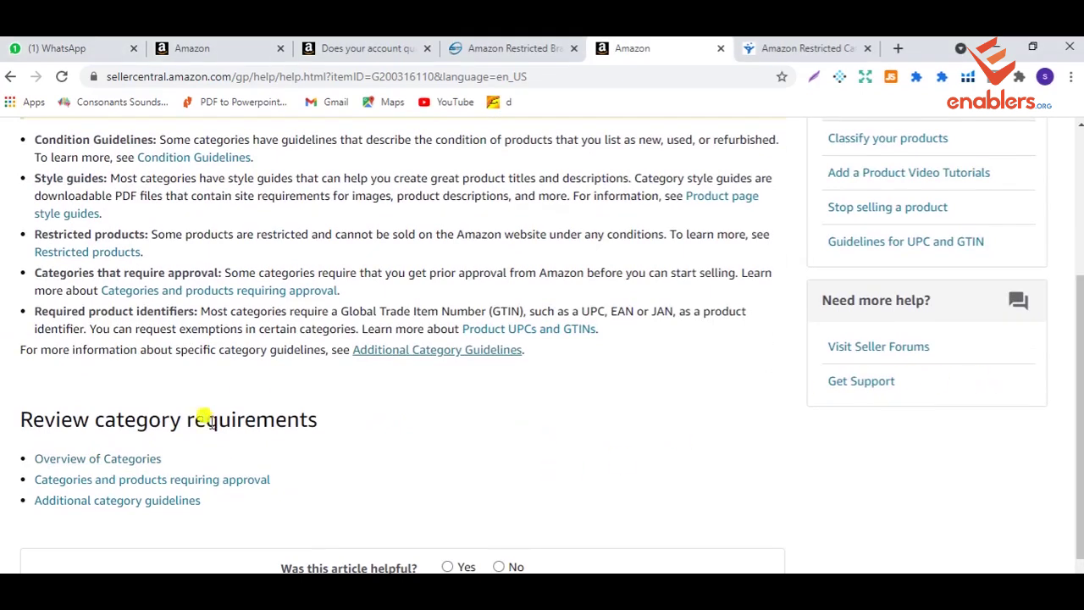
Open the Overview of Categories article and examine the conditions allowed and approval required for each product category.
{"action": "left_click", "coordinate": [125, 462]}
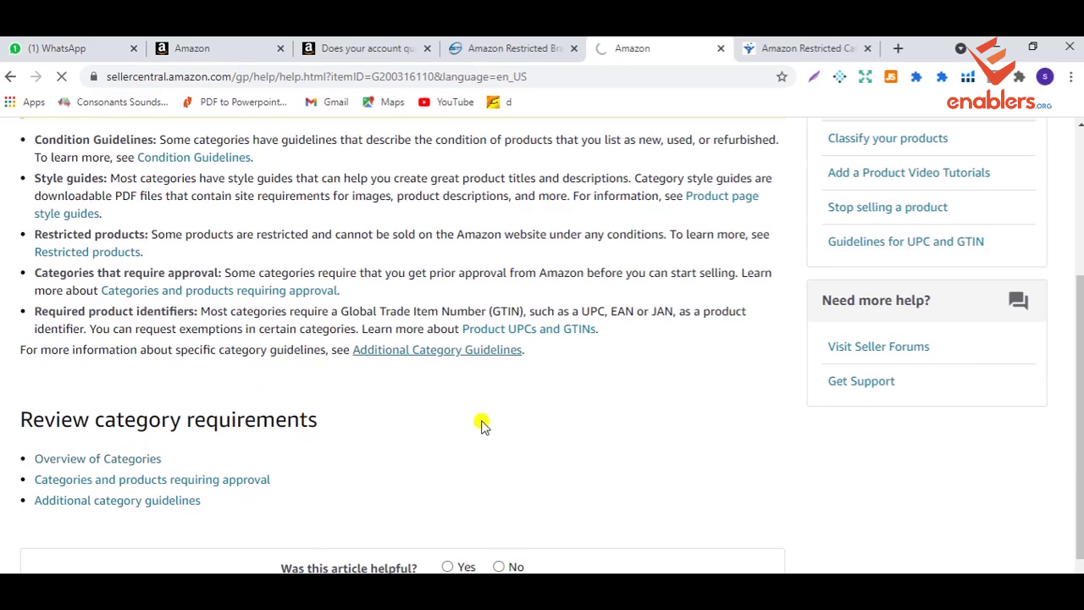
{"action": "scroll", "coordinate": [443, 421], "scroll_direction": "down", "scroll_amount": 3}
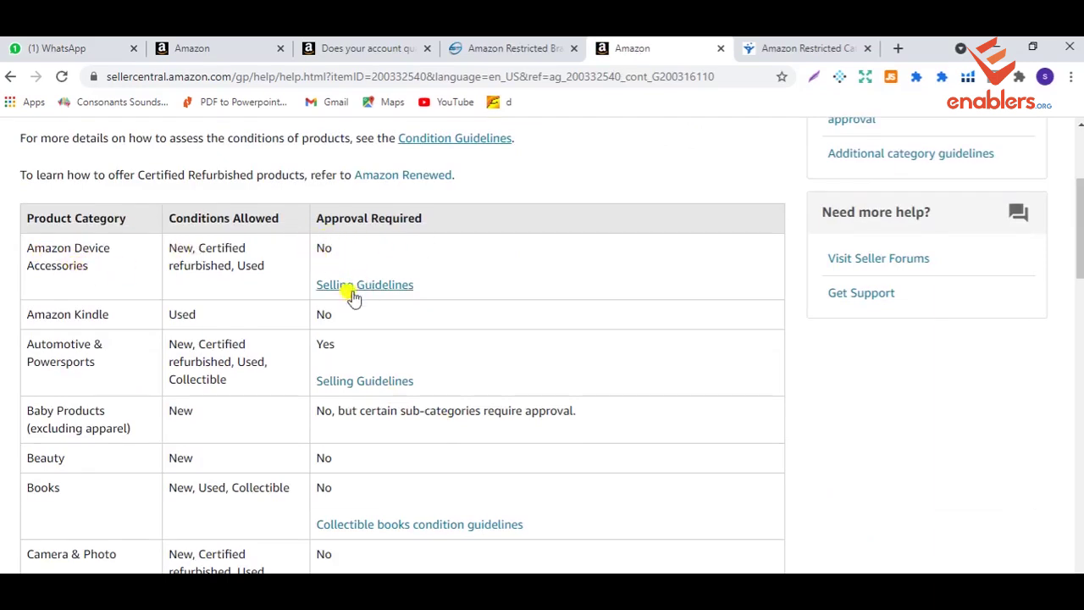
{"action": "scroll", "coordinate": [339, 294], "scroll_direction": "down", "scroll_amount": 1}
{"action": "scroll", "coordinate": [140, 203], "scroll_direction": "up", "scroll_amount": 1}
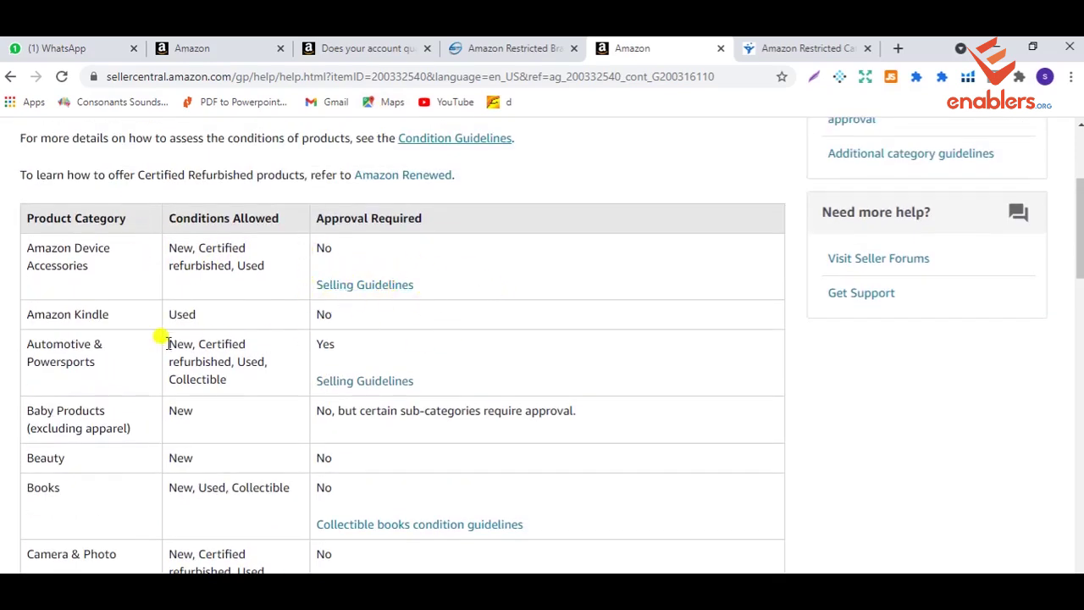
{"action": "scroll", "coordinate": [308, 372], "scroll_direction": "down", "scroll_amount": 1}
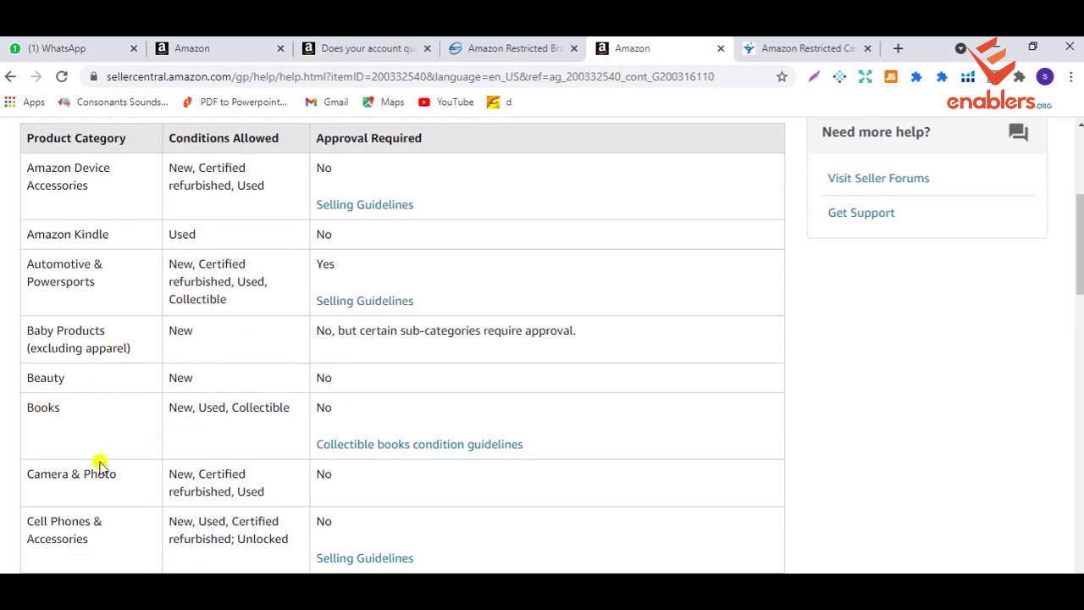
{"action": "scroll", "coordinate": [91, 442], "scroll_direction": "down", "scroll_amount": 1}
{"action": "scroll", "coordinate": [91, 443], "scroll_direction": "down", "scroll_amount": 10}
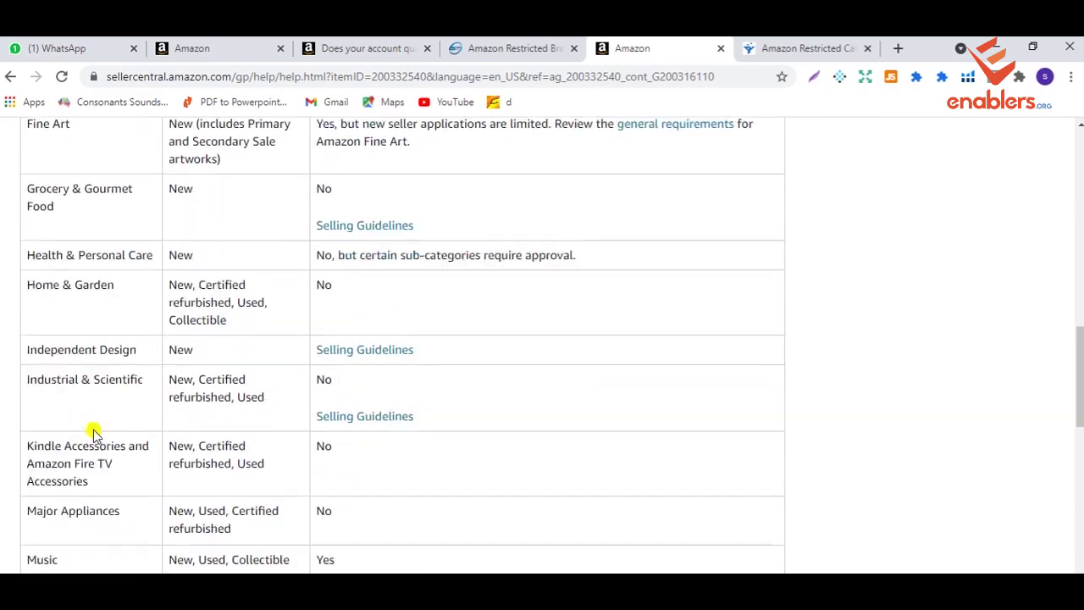
{"action": "scroll", "coordinate": [97, 424], "scroll_direction": "down", "scroll_amount": 8}
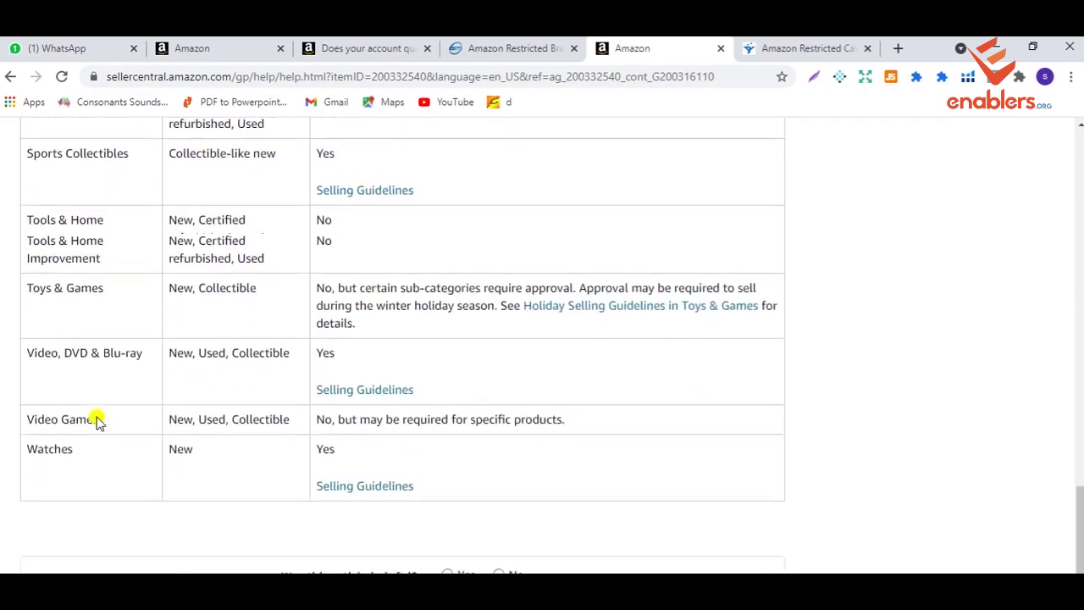
{"action": "scroll", "coordinate": [242, 412], "scroll_direction": "up", "scroll_amount": 20}
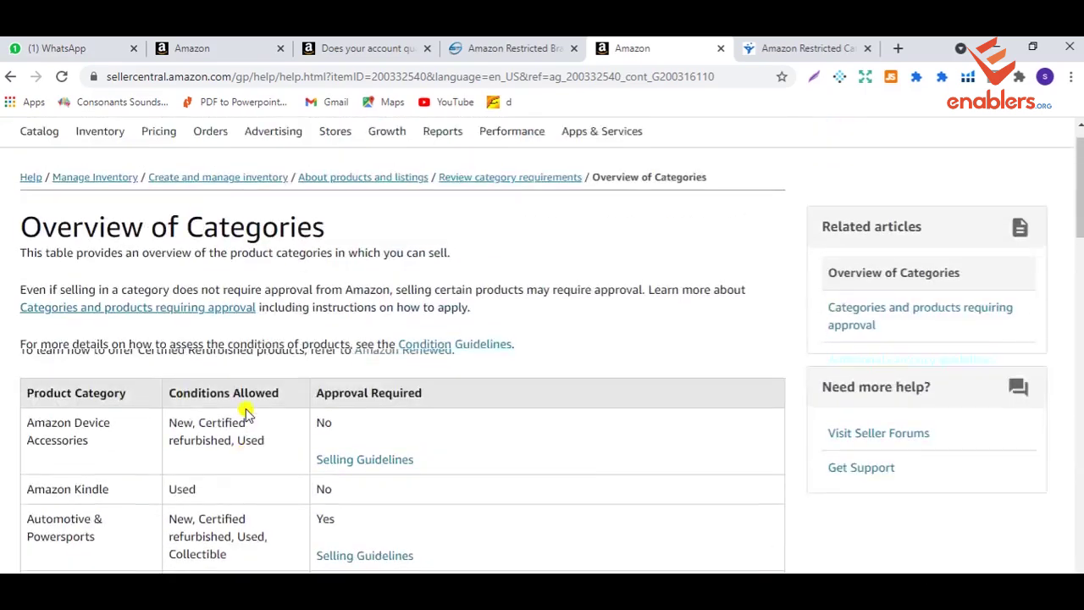
{"action": "scroll", "coordinate": [245, 412], "scroll_direction": "down", "scroll_amount": 3}
{"action": "scroll", "coordinate": [180, 409], "scroll_direction": "down", "scroll_amount": 1}
{"action": "scroll", "coordinate": [119, 402], "scroll_direction": "up", "scroll_amount": 2}
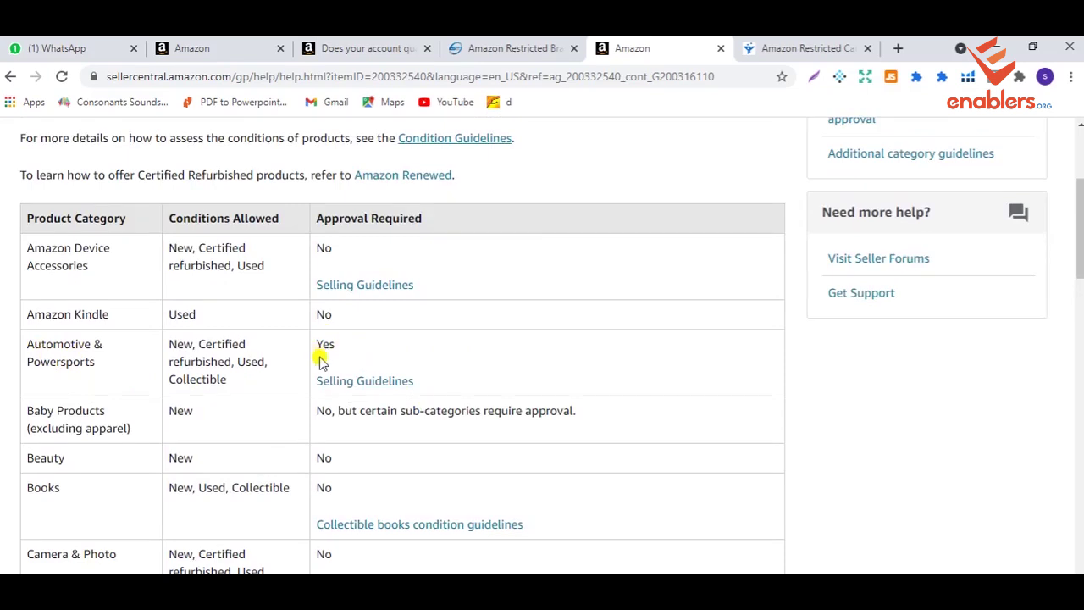
Open the Selling Guidelines for Automotive & Powersports and read through the category requirements.
{"action": "left_click", "coordinate": [371, 383]}
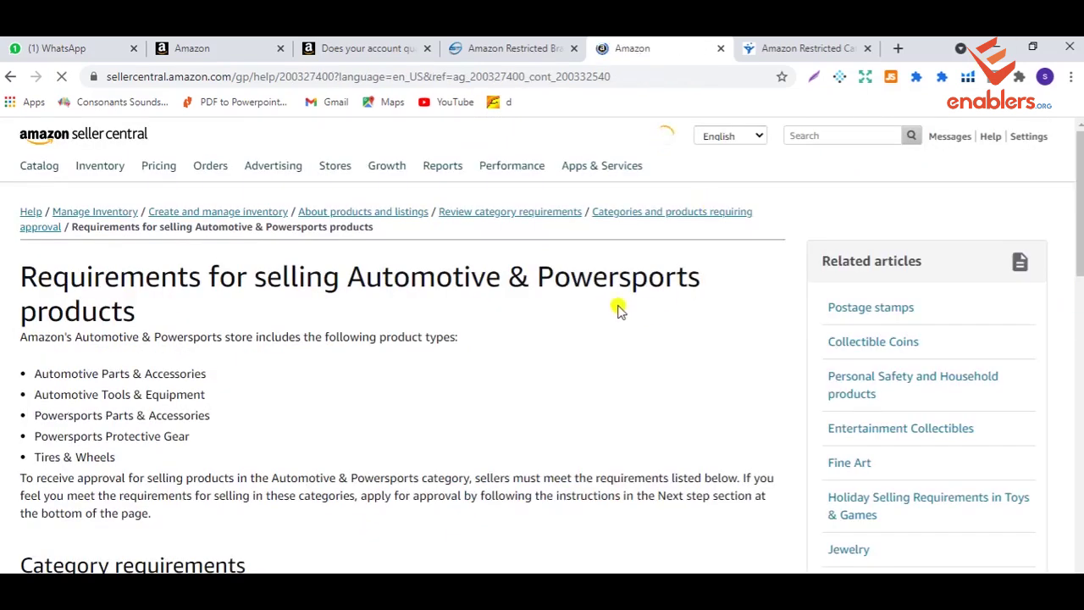
{"action": "scroll", "coordinate": [619, 309], "scroll_direction": "down", "scroll_amount": 2}
{"action": "scroll", "coordinate": [616, 306], "scroll_direction": "up", "scroll_amount": 1}
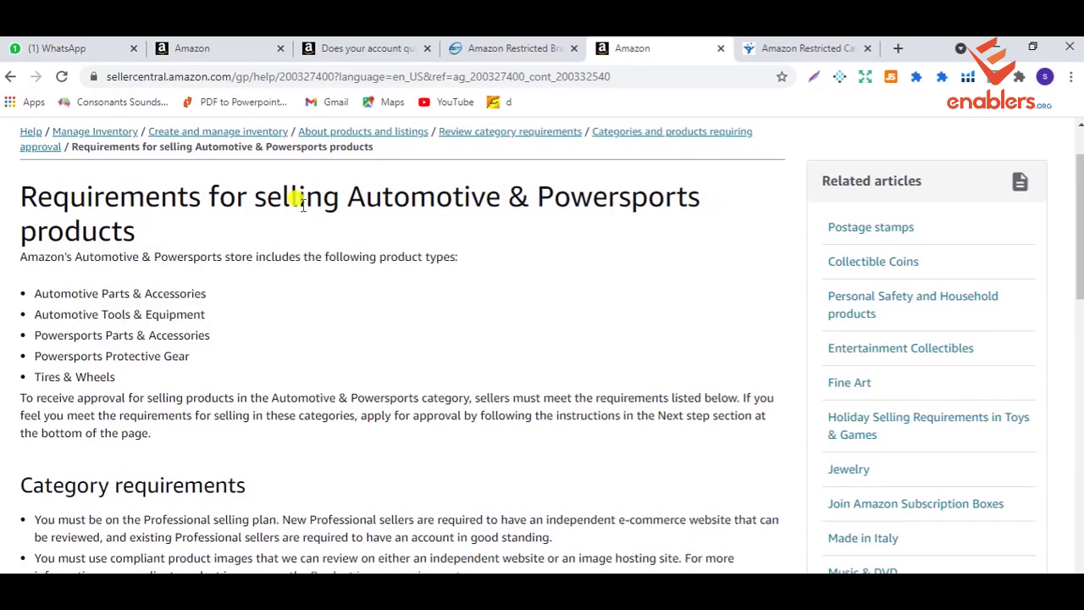
{"action": "scroll", "coordinate": [363, 387], "scroll_direction": "down", "scroll_amount": 4}
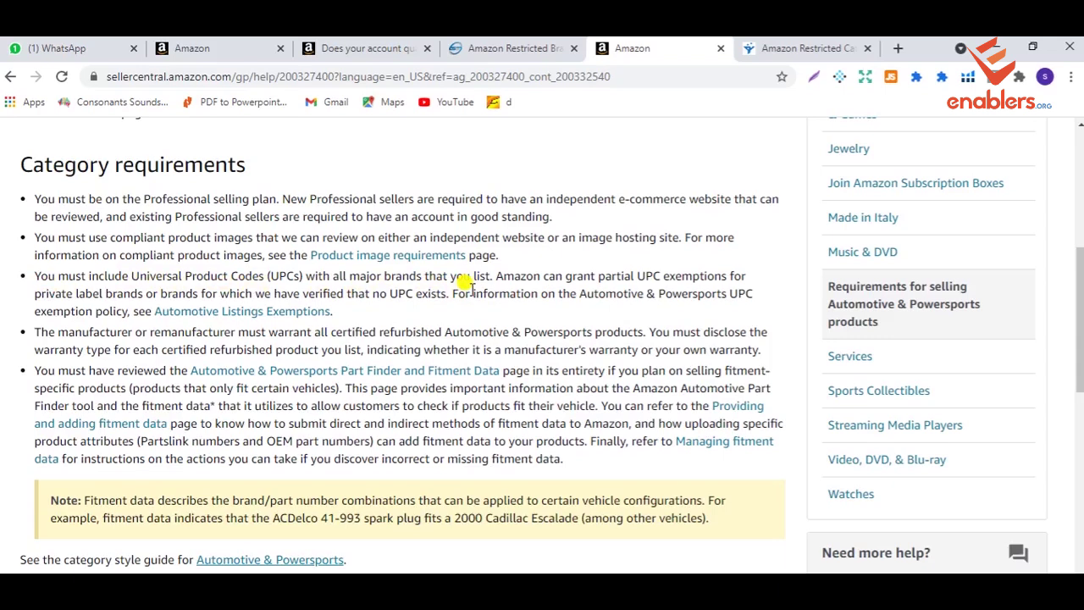
{"action": "scroll", "coordinate": [356, 305], "scroll_direction": "down", "scroll_amount": 2}
{"action": "scroll", "coordinate": [357, 302], "scroll_direction": "up", "scroll_amount": 1}
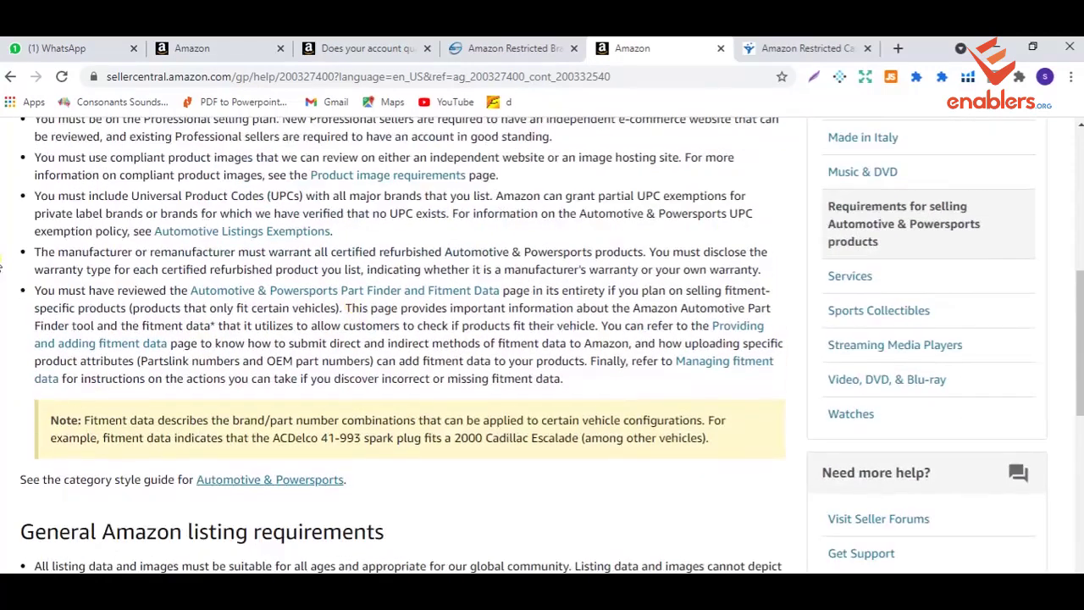
{"action": "scroll", "coordinate": [421, 245], "scroll_direction": "up", "scroll_amount": 1}
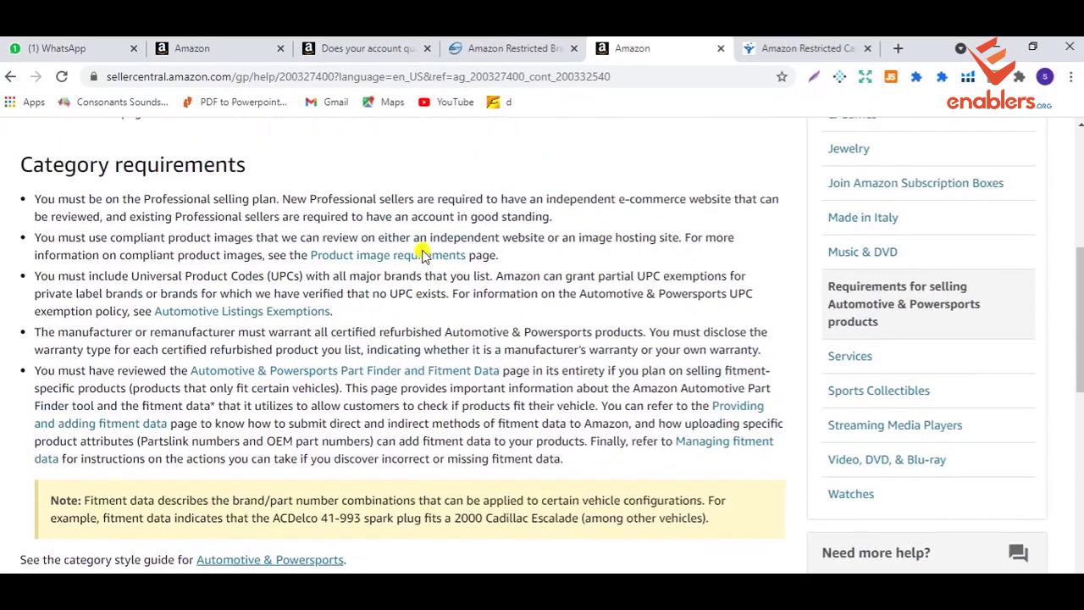
{"action": "scroll", "coordinate": [424, 244], "scroll_direction": "down", "scroll_amount": 1}
{"action": "scroll", "coordinate": [474, 293], "scroll_direction": "up", "scroll_amount": 1}
{"action": "scroll", "coordinate": [508, 301], "scroll_direction": "down", "scroll_amount": 2}
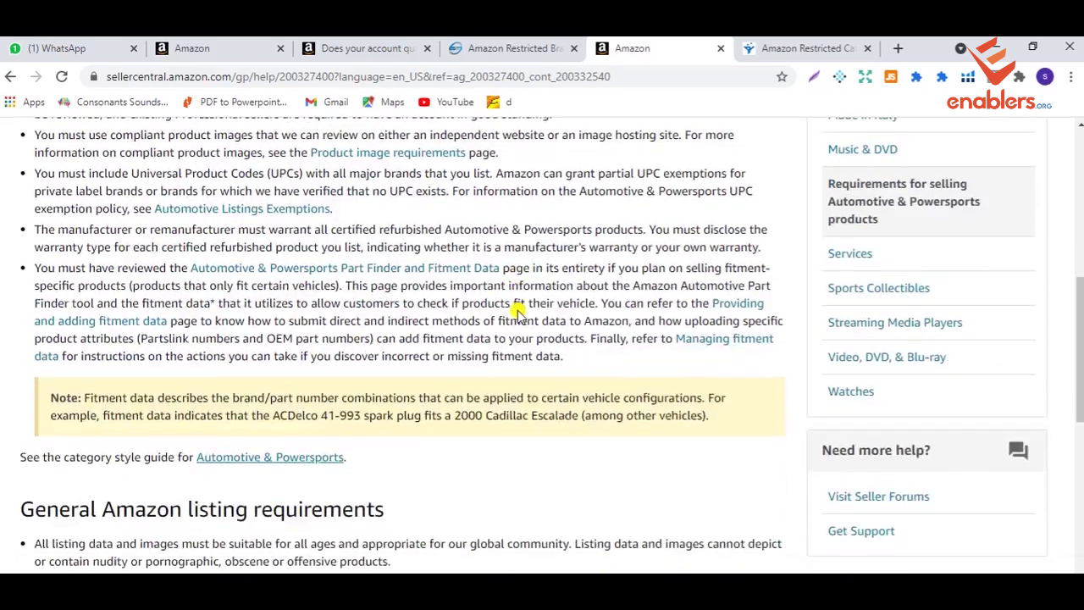
Read the General Amazon listing requirements for Automotive & Powersports, including the image, classification and product safety rules.
{"action": "scroll", "coordinate": [516, 310], "scroll_direction": "down", "scroll_amount": 3}
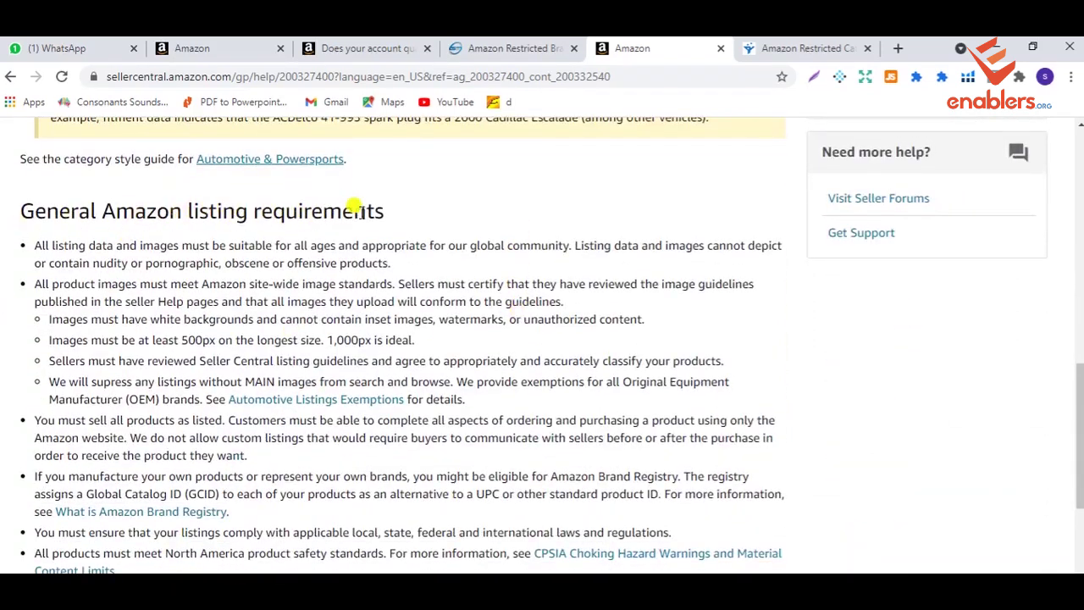
{"action": "scroll", "coordinate": [479, 321], "scroll_direction": "down", "scroll_amount": 1}
{"action": "scroll", "coordinate": [479, 322], "scroll_direction": "down", "scroll_amount": 2}
{"action": "scroll", "coordinate": [479, 323], "scroll_direction": "up", "scroll_amount": 2}
{"action": "scroll", "coordinate": [478, 319], "scroll_direction": "down", "scroll_amount": 1}
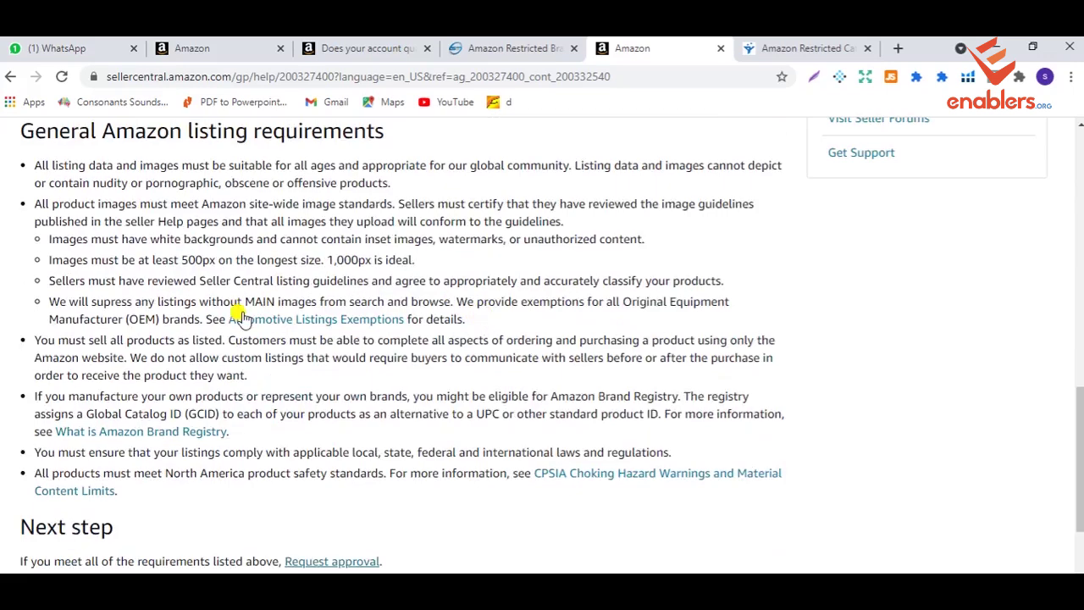
{"action": "scroll", "coordinate": [307, 242], "scroll_direction": "down", "scroll_amount": 1}
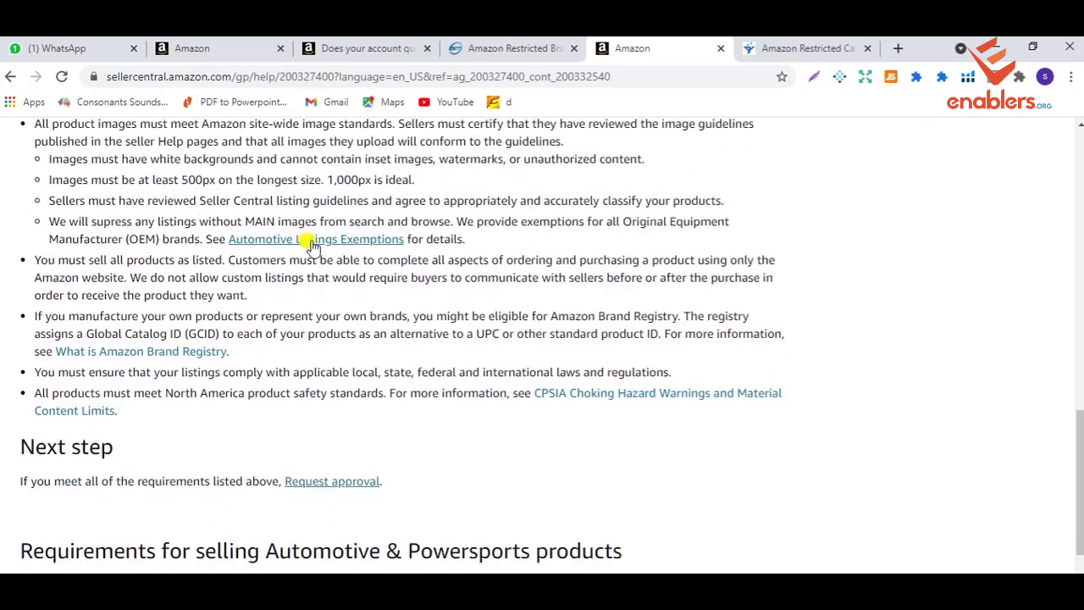
{"action": "scroll", "coordinate": [161, 268], "scroll_direction": "up", "scroll_amount": 1}
{"action": "scroll", "coordinate": [161, 268], "scroll_direction": "up", "scroll_amount": 10}
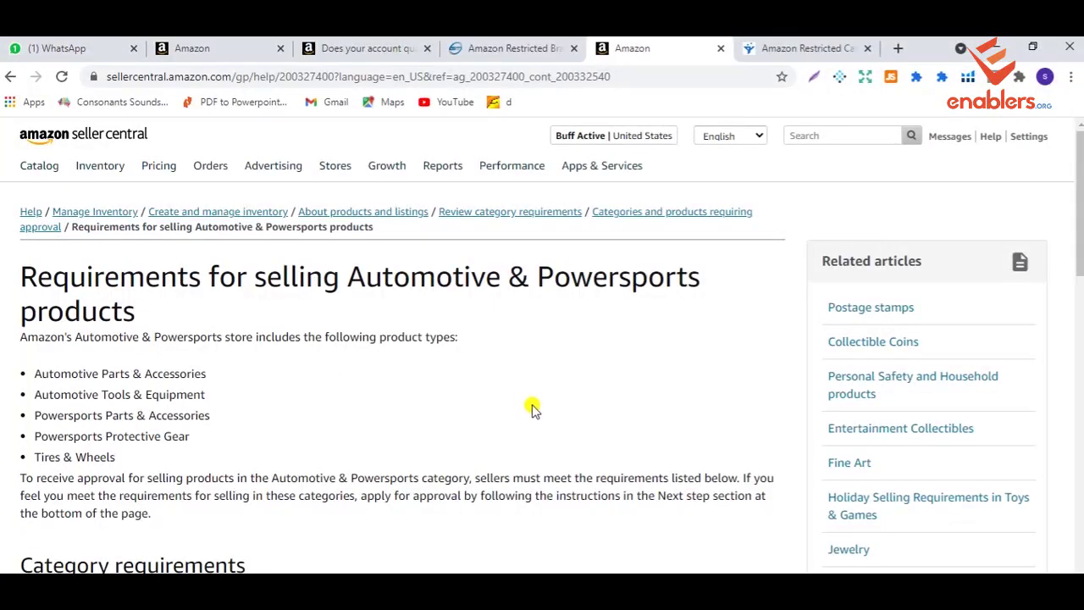
Go over the Automotive & Powersports requirements again, from the image size rules through the Next step section on requesting approval.
{"action": "scroll", "coordinate": [532, 408], "scroll_direction": "down", "scroll_amount": 10}
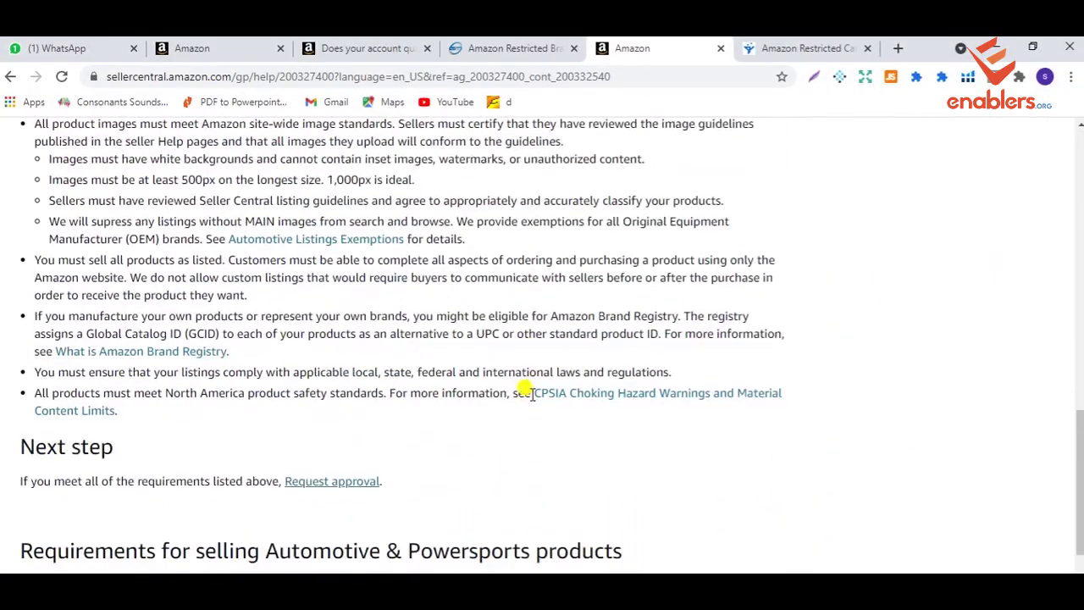
{"action": "scroll", "coordinate": [532, 393], "scroll_direction": "up", "scroll_amount": 1}
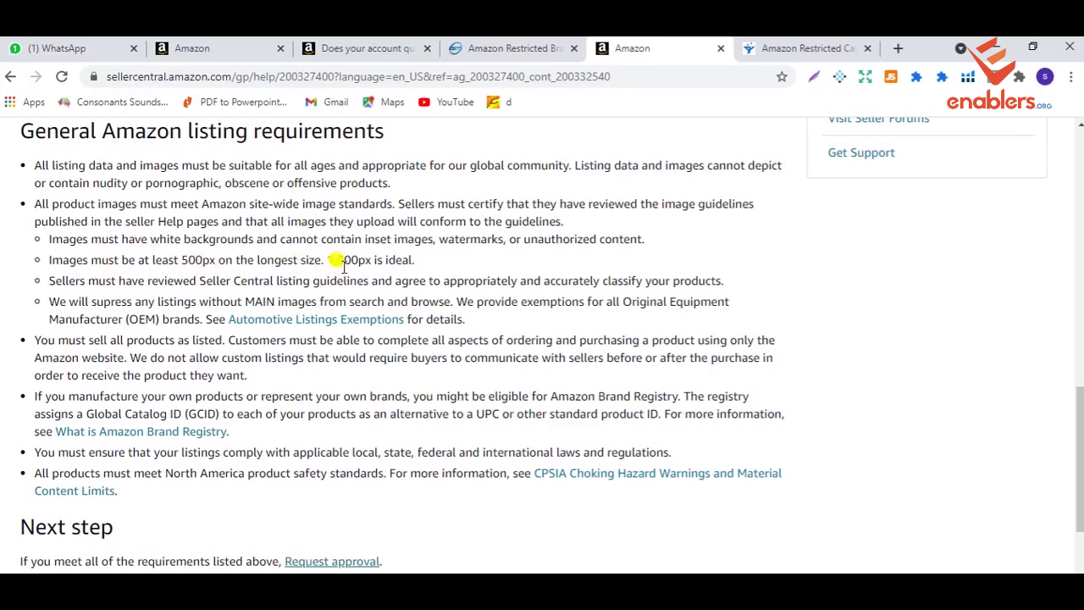
{"action": "scroll", "coordinate": [428, 385], "scroll_direction": "down", "scroll_amount": 3}
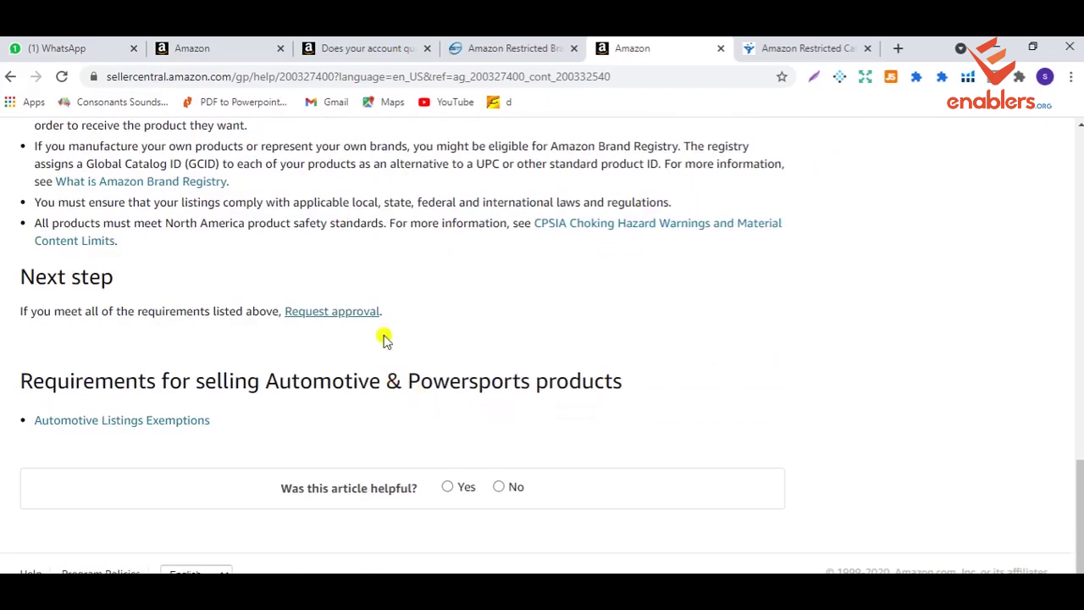
{"action": "scroll", "coordinate": [402, 339], "scroll_direction": "up", "scroll_amount": 3}
{"action": "scroll", "coordinate": [437, 354], "scroll_direction": "down", "scroll_amount": 2}
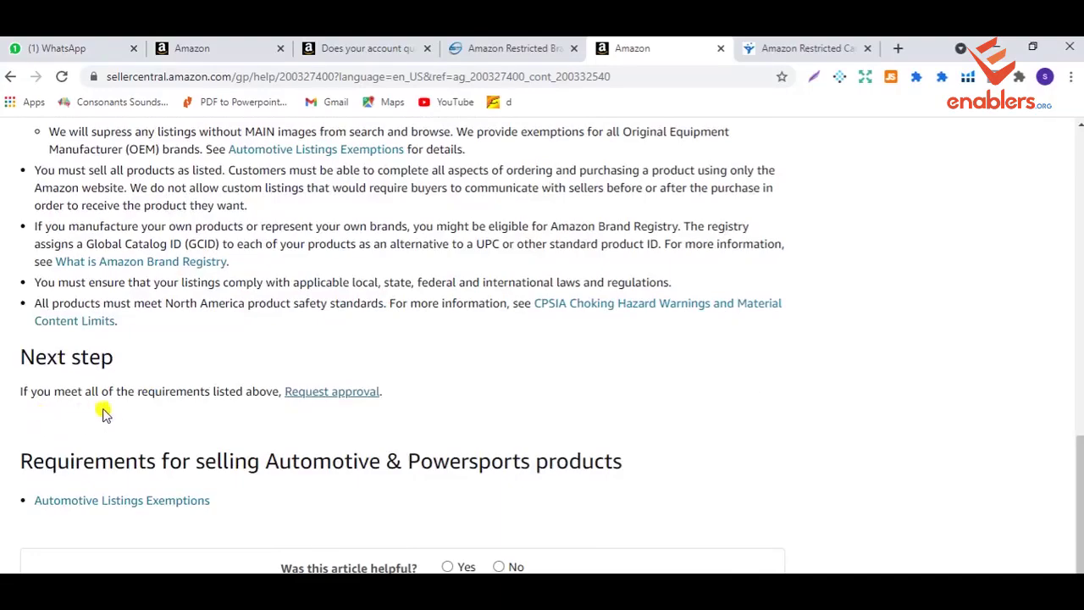
{"action": "scroll", "coordinate": [432, 358], "scroll_direction": "up", "scroll_amount": 3}
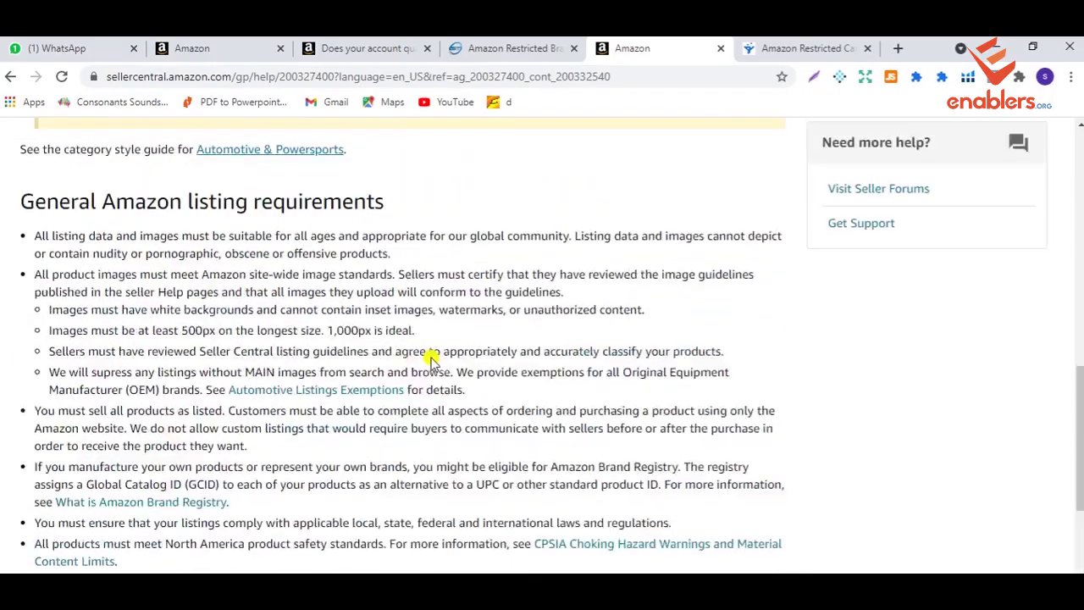
{"action": "scroll", "coordinate": [432, 358], "scroll_direction": "up", "scroll_amount": 9}
{"action": "scroll", "coordinate": [432, 358], "scroll_direction": "down", "scroll_amount": 13}
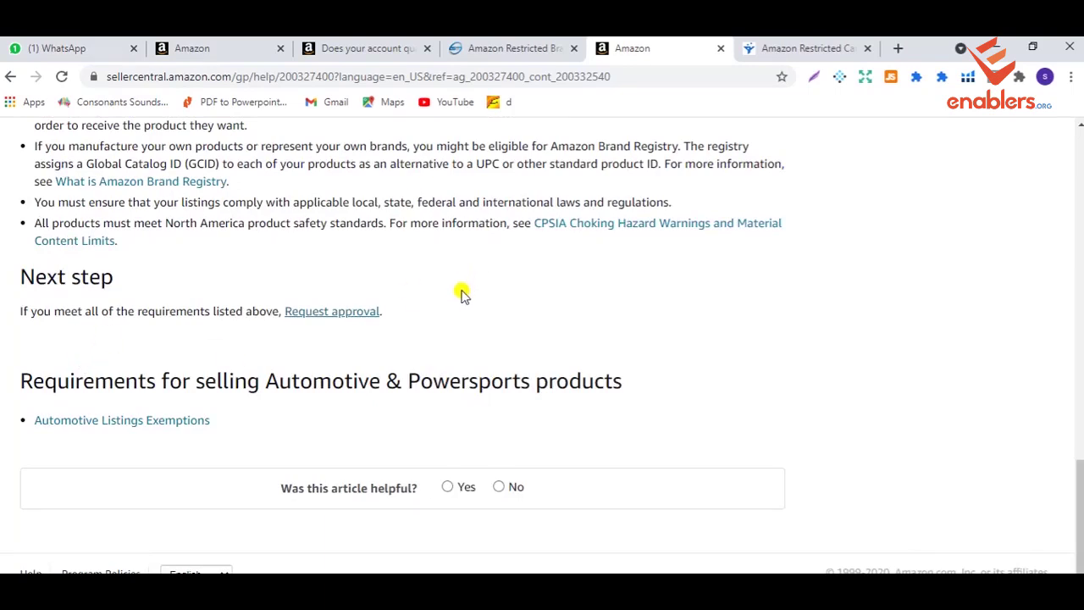
Open the approval request form for the Automotive category and look through its required product, company and contact fields.
{"action": "left_click", "coordinate": [335, 313]}
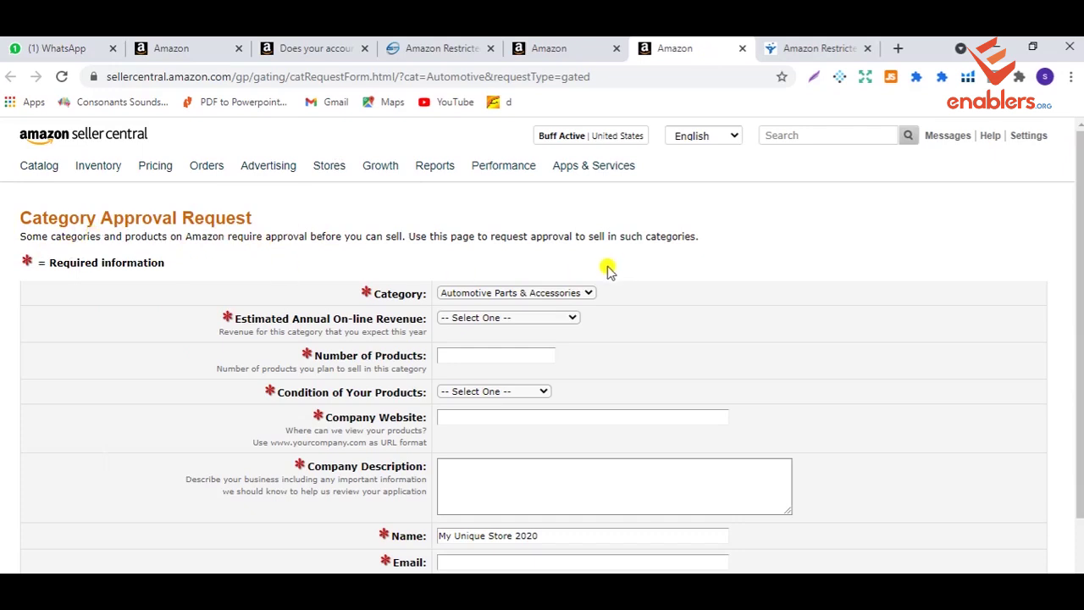
{"action": "scroll", "coordinate": [599, 366], "scroll_direction": "down", "scroll_amount": 2}
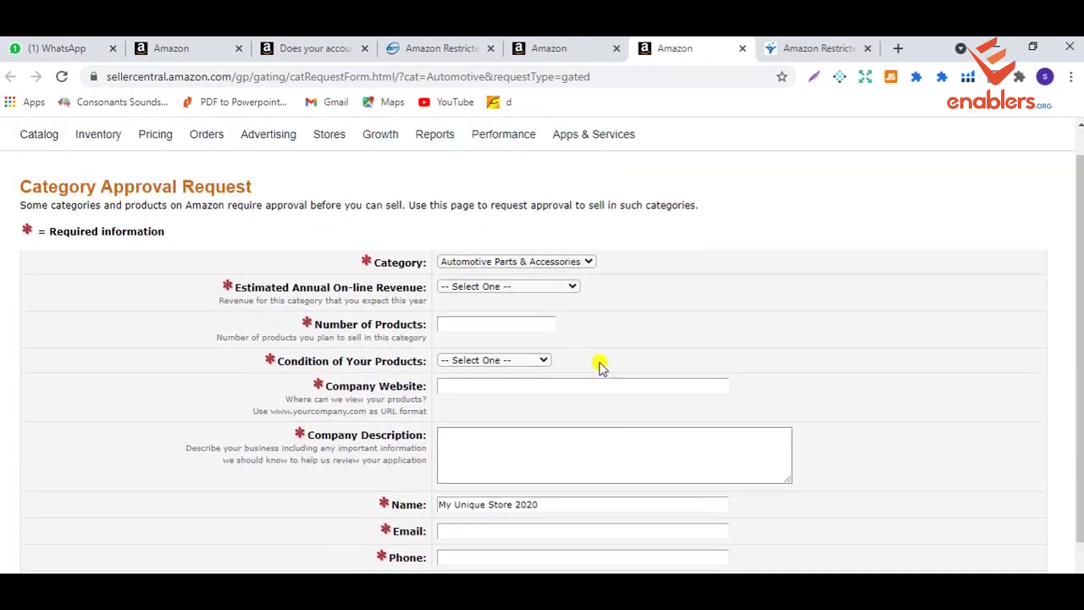
{"action": "scroll", "coordinate": [593, 358], "scroll_direction": "up", "scroll_amount": 2}
{"action": "scroll", "coordinate": [593, 358], "scroll_direction": "down", "scroll_amount": 2}
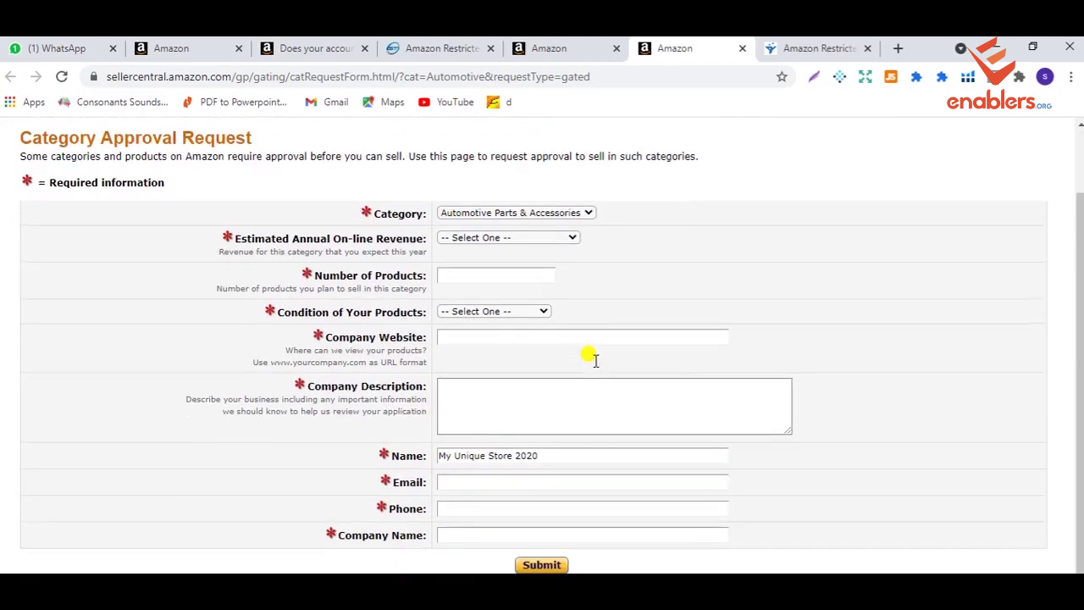
{"action": "scroll", "coordinate": [600, 388], "scroll_direction": "up", "scroll_amount": 2}
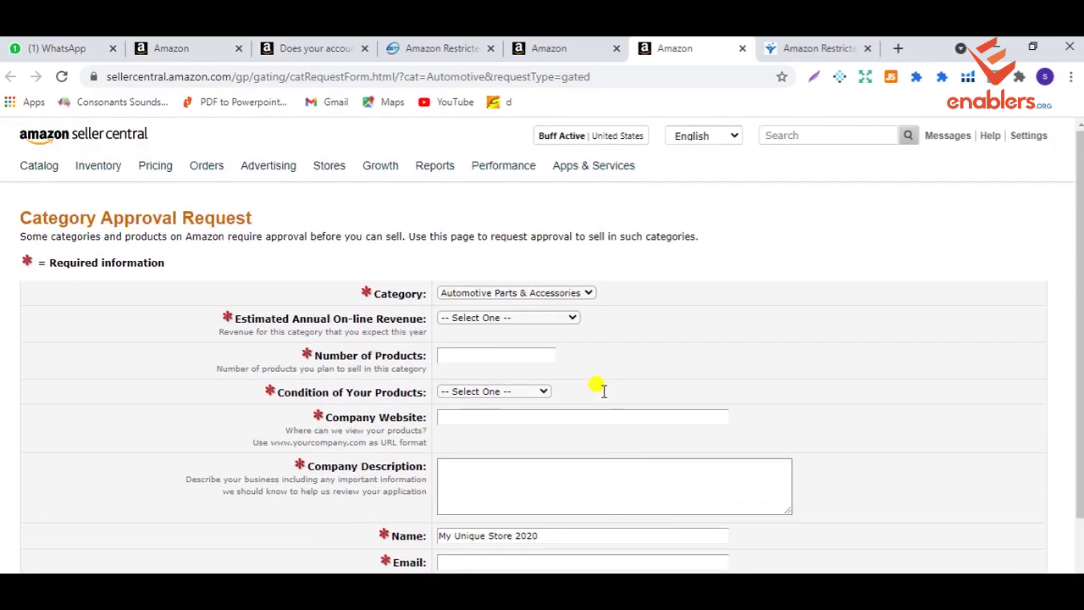
{"action": "scroll", "coordinate": [602, 393], "scroll_direction": "down", "scroll_amount": 2}
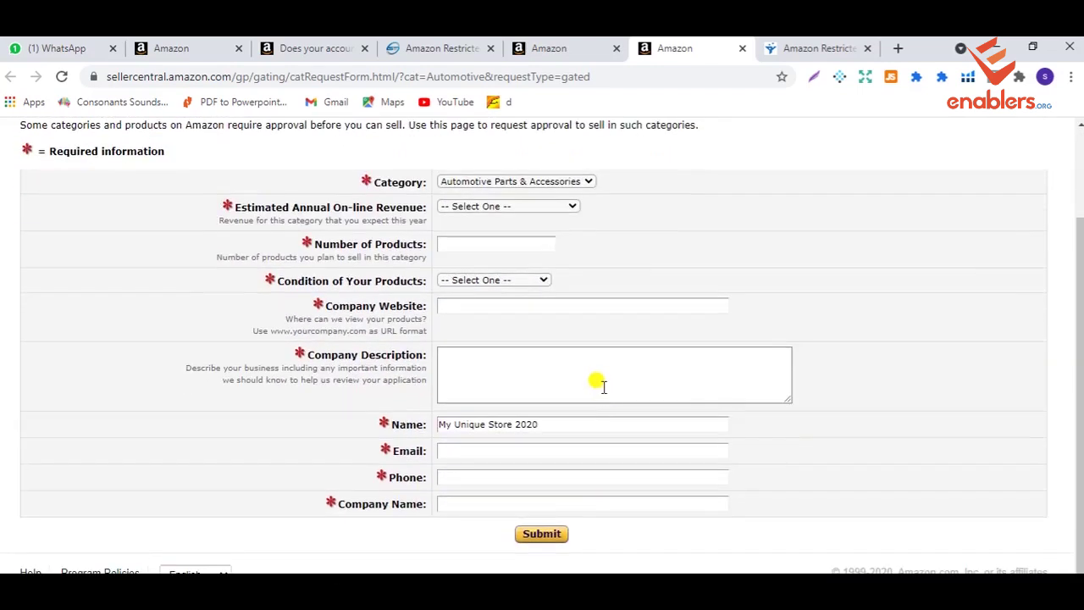
{"action": "scroll", "coordinate": [598, 381], "scroll_direction": "up", "scroll_amount": 2}
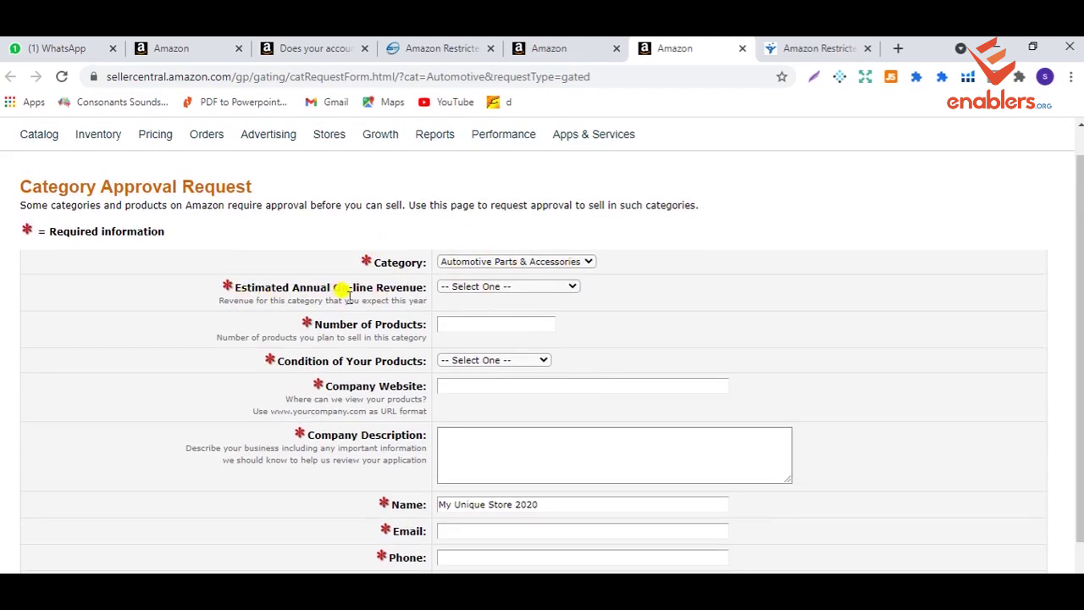
Check the available choices for estimated annual online revenue and product condition, and review the remaining fields of the category approval form.
{"action": "left_click", "coordinate": [560, 285]}
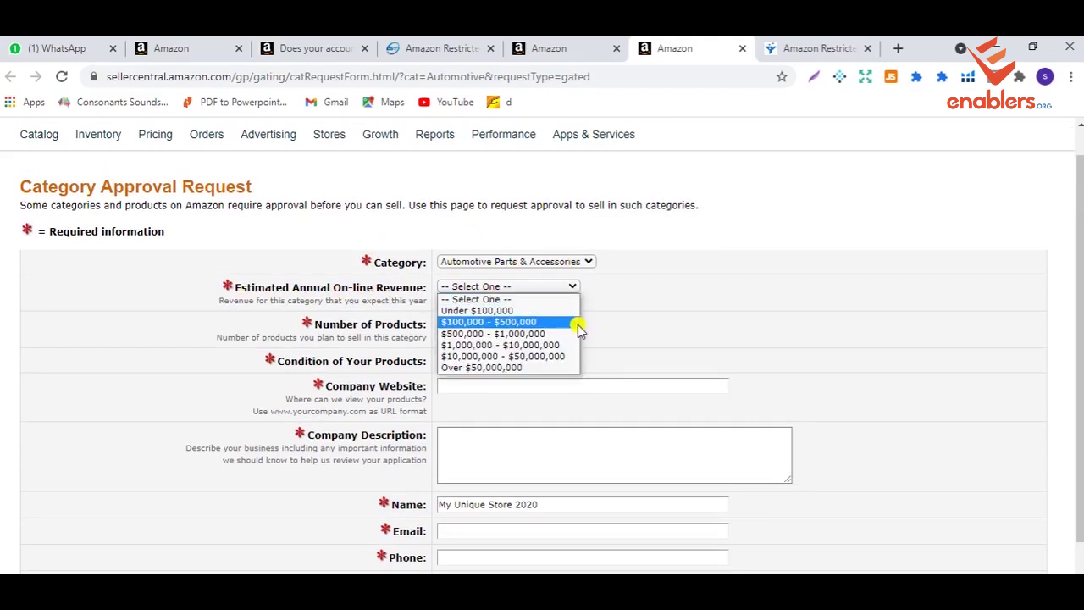
{"action": "left_click", "coordinate": [664, 315]}
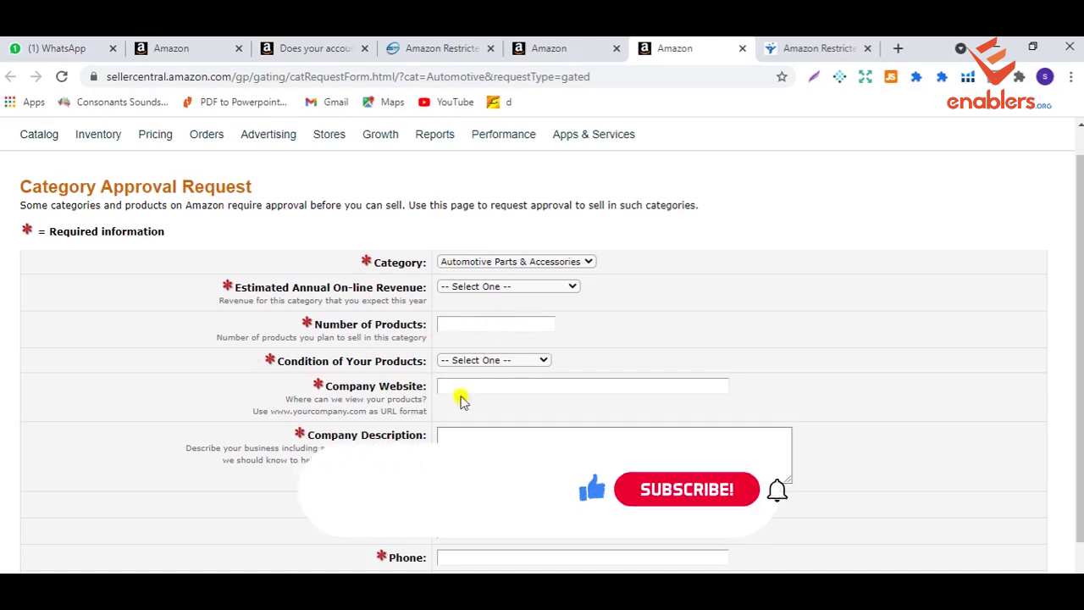
{"action": "scroll", "coordinate": [500, 365], "scroll_direction": "down", "scroll_amount": 1}
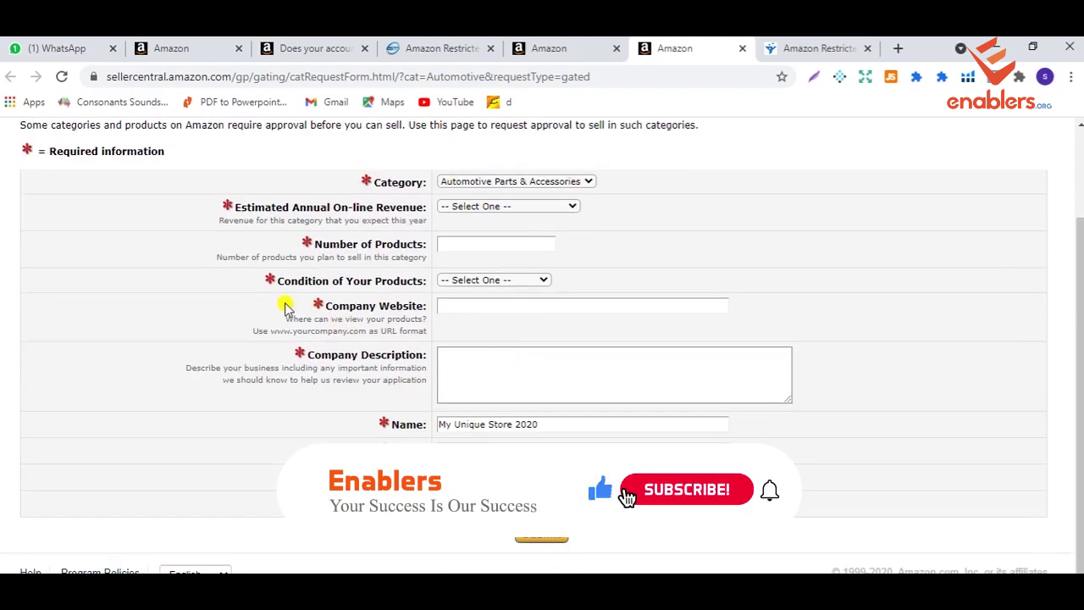
{"action": "left_click", "coordinate": [527, 282]}
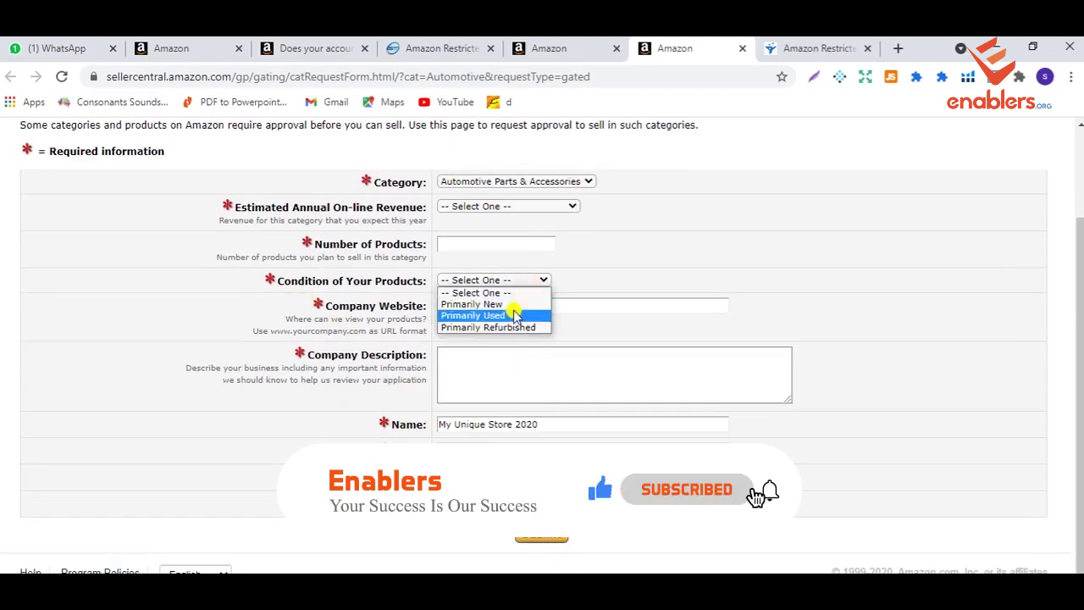
{"action": "left_click", "coordinate": [466, 351]}
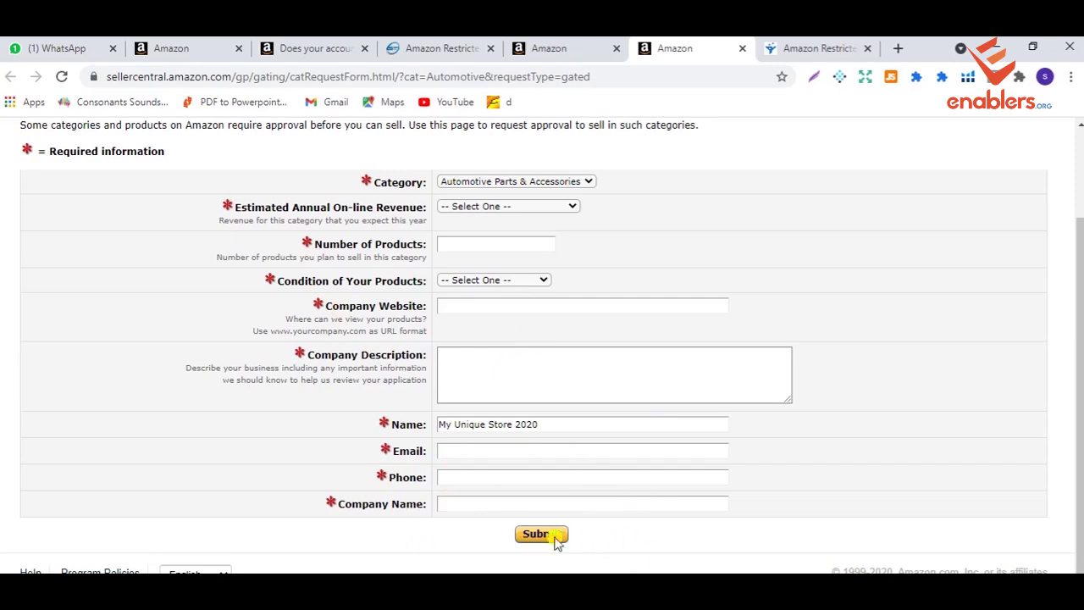
{"action": "scroll", "coordinate": [876, 372], "scroll_direction": "up", "scroll_amount": 1}
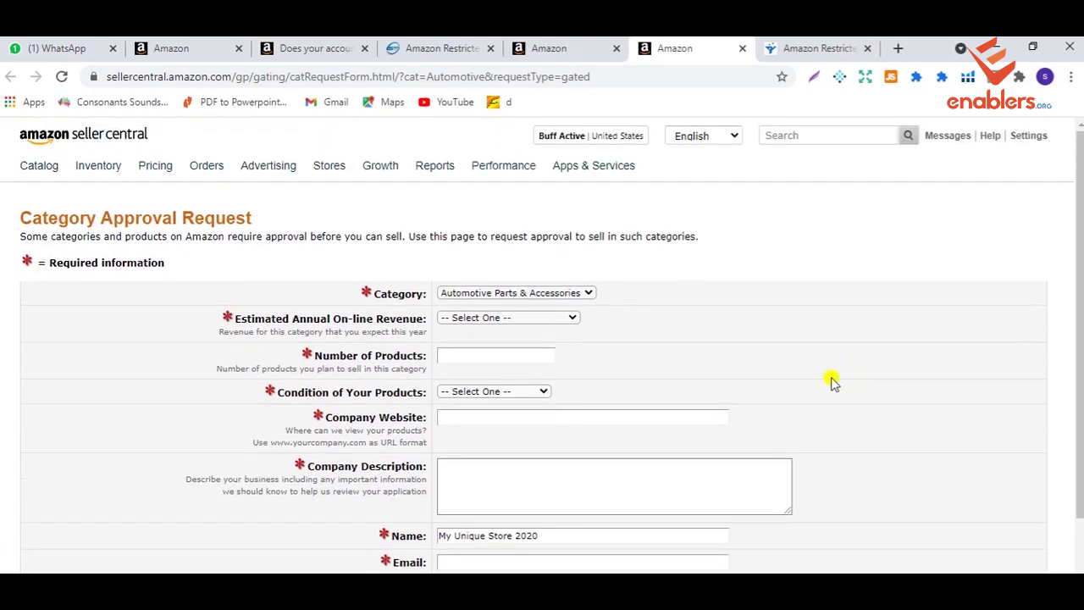
{"action": "scroll", "coordinate": [830, 381], "scroll_direction": "down", "scroll_amount": 1}
{"action": "scroll", "coordinate": [830, 380], "scroll_direction": "down", "scroll_amount": 1}
{"action": "scroll", "coordinate": [762, 424], "scroll_direction": "up", "scroll_amount": 1}
{"action": "scroll", "coordinate": [802, 400], "scroll_direction": "down", "scroll_amount": 1}
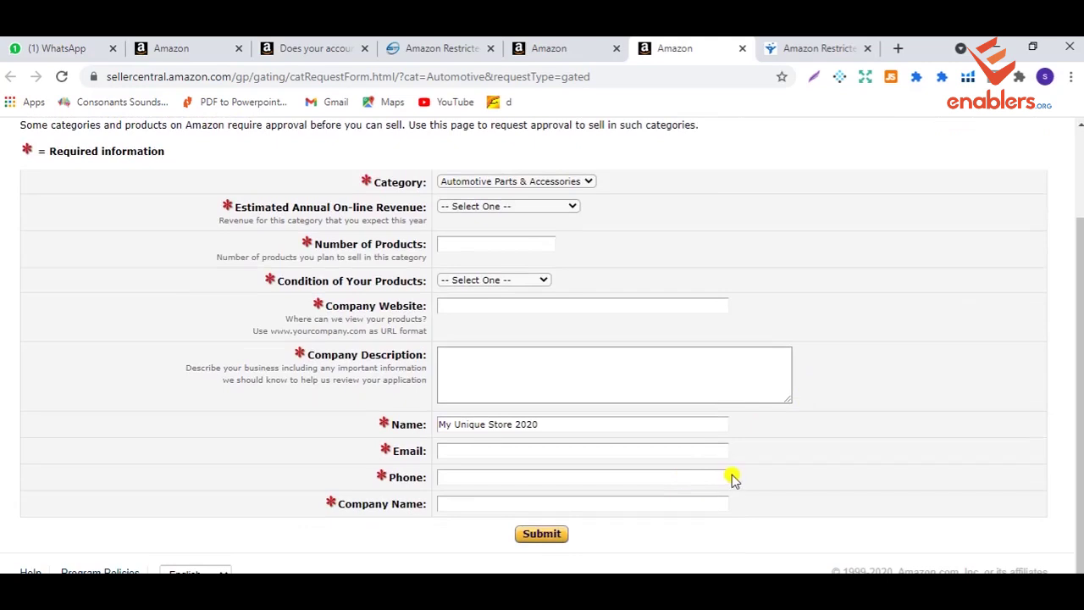
{"action": "scroll", "coordinate": [733, 477], "scroll_direction": "up", "scroll_amount": 1}
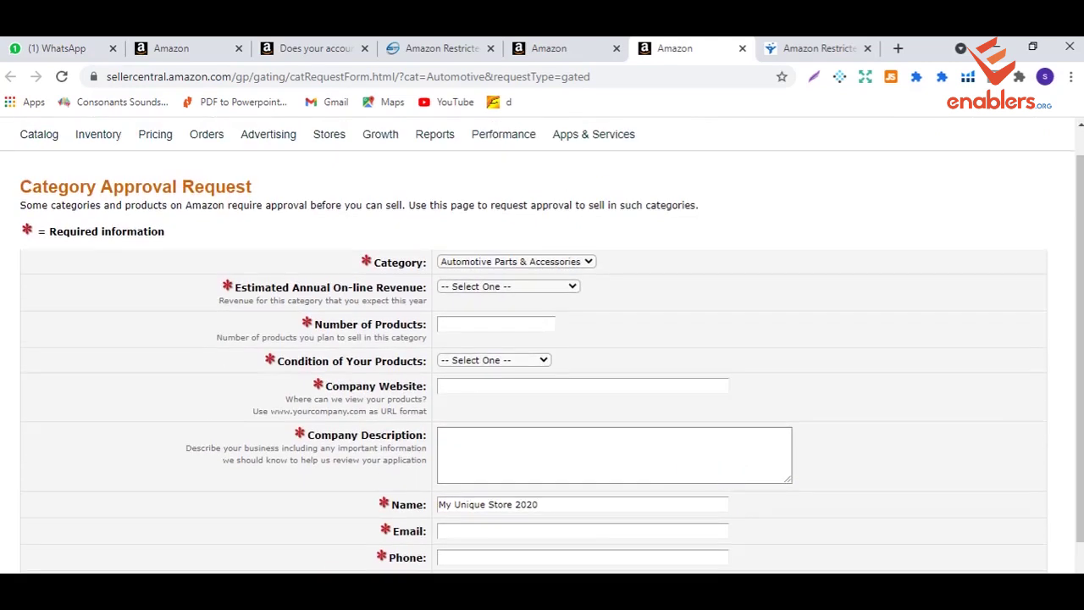
Switch to the open TheFunnelGuru page and examine its restricted category approval offer, supported marketplaces and contact information.
{"action": "key", "text": "ctrl+Tab"}
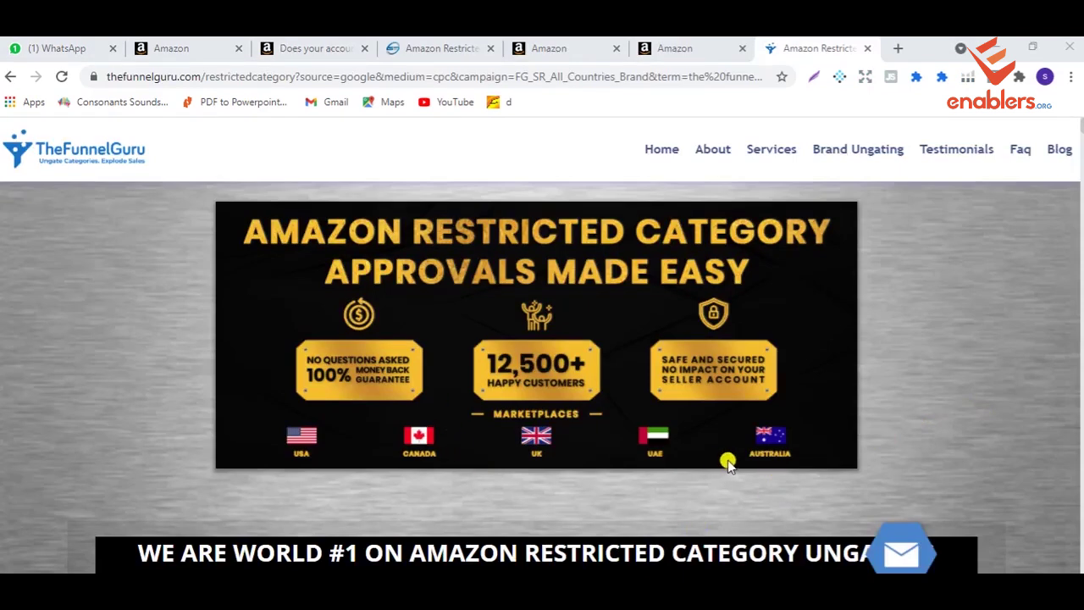
{"action": "scroll", "coordinate": [971, 391], "scroll_direction": "down", "scroll_amount": 1}
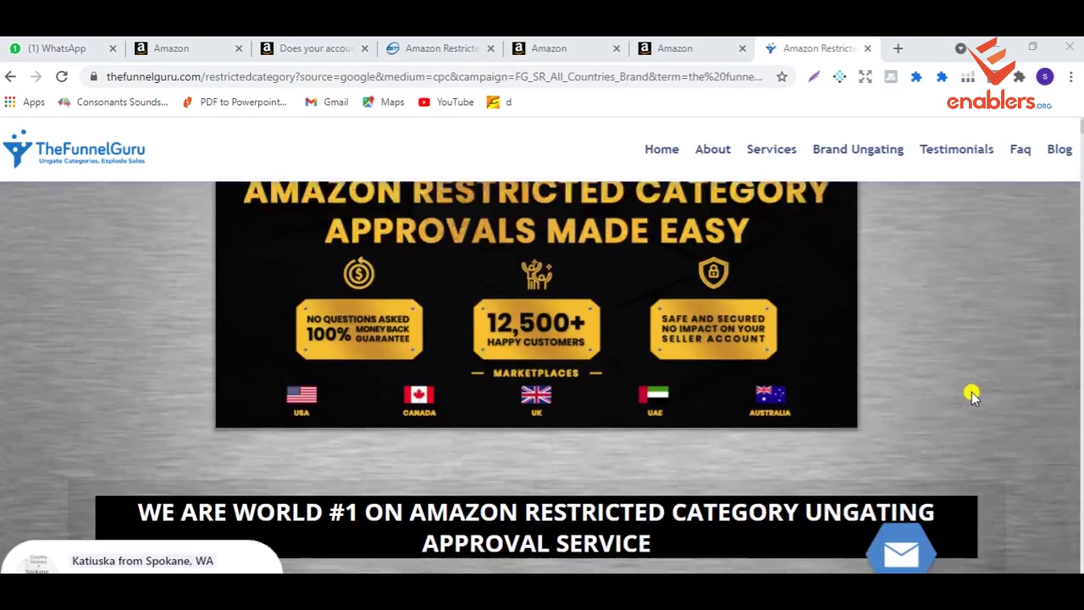
{"action": "scroll", "coordinate": [971, 392], "scroll_direction": "down", "scroll_amount": 2}
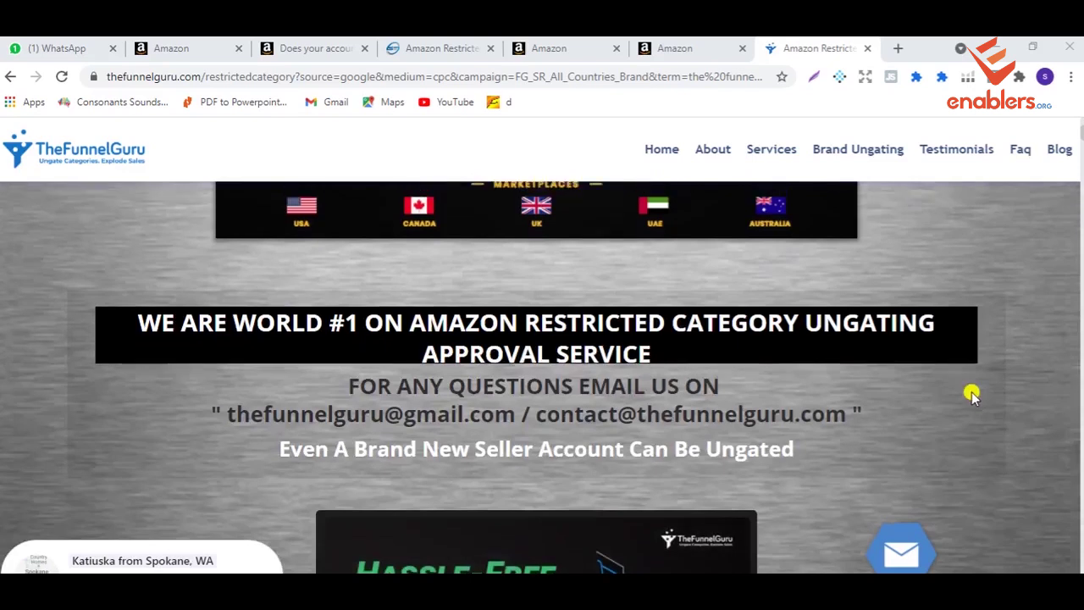
{"action": "scroll", "coordinate": [972, 392], "scroll_direction": "up", "scroll_amount": 1}
{"action": "scroll", "coordinate": [972, 393], "scroll_direction": "up", "scroll_amount": 1}
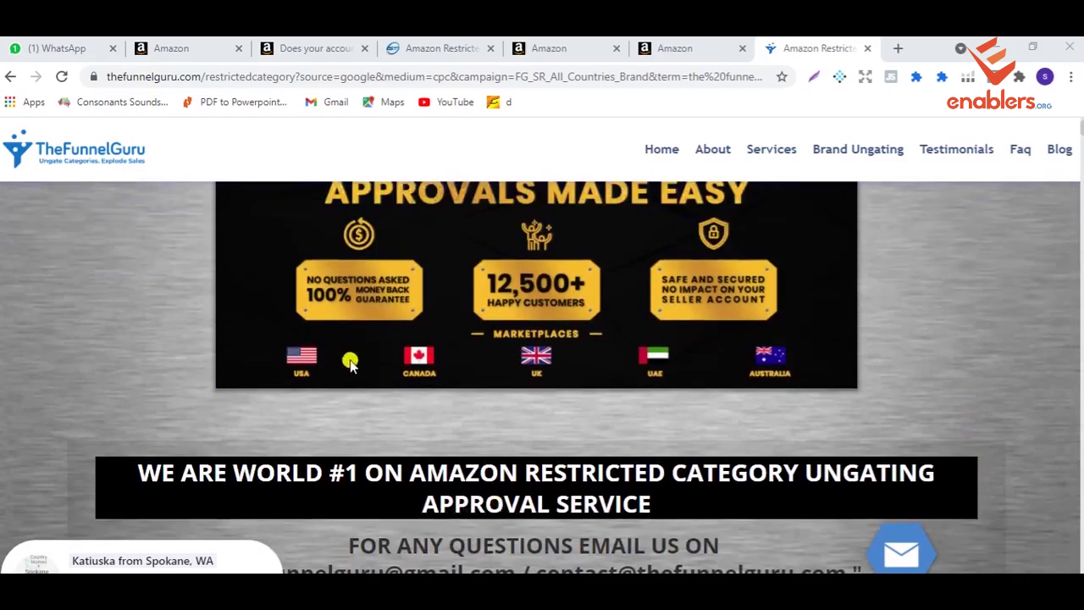
{"action": "scroll", "coordinate": [396, 418], "scroll_direction": "up", "scroll_amount": 1}
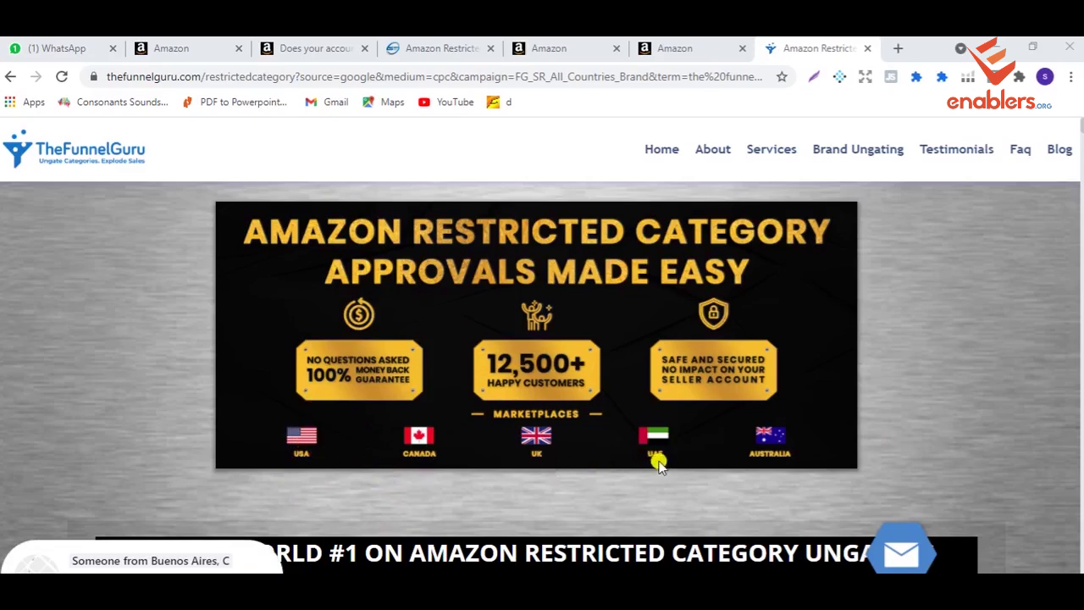
{"action": "scroll", "coordinate": [381, 449], "scroll_direction": "down", "scroll_amount": 1}
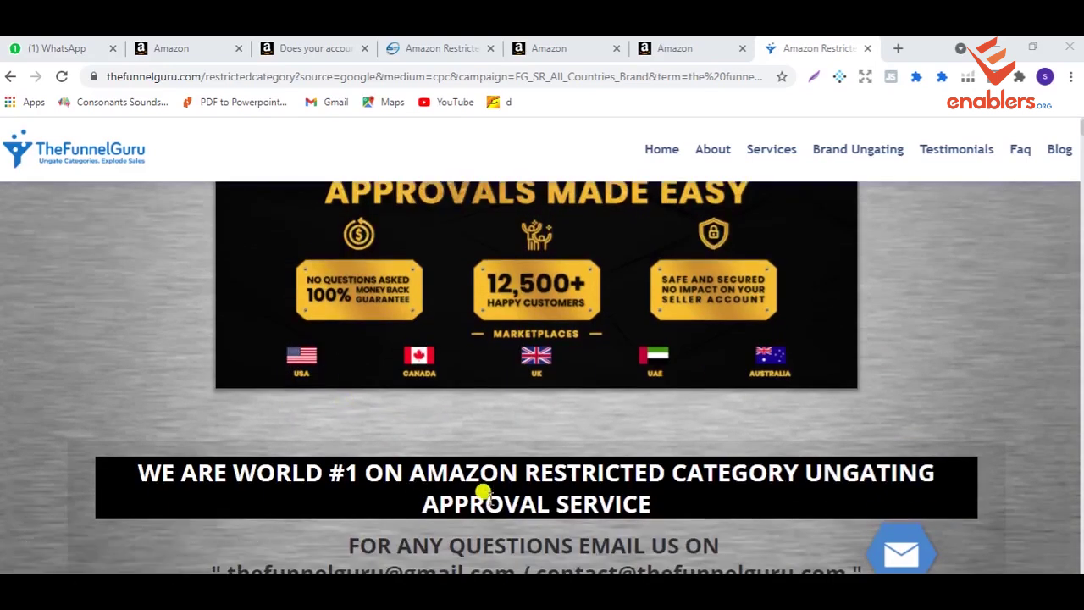
{"action": "scroll", "coordinate": [487, 498], "scroll_direction": "up", "scroll_amount": 1}
{"action": "scroll", "coordinate": [508, 498], "scroll_direction": "down", "scroll_amount": 1}
{"action": "scroll", "coordinate": [529, 496], "scroll_direction": "down", "scroll_amount": 1}
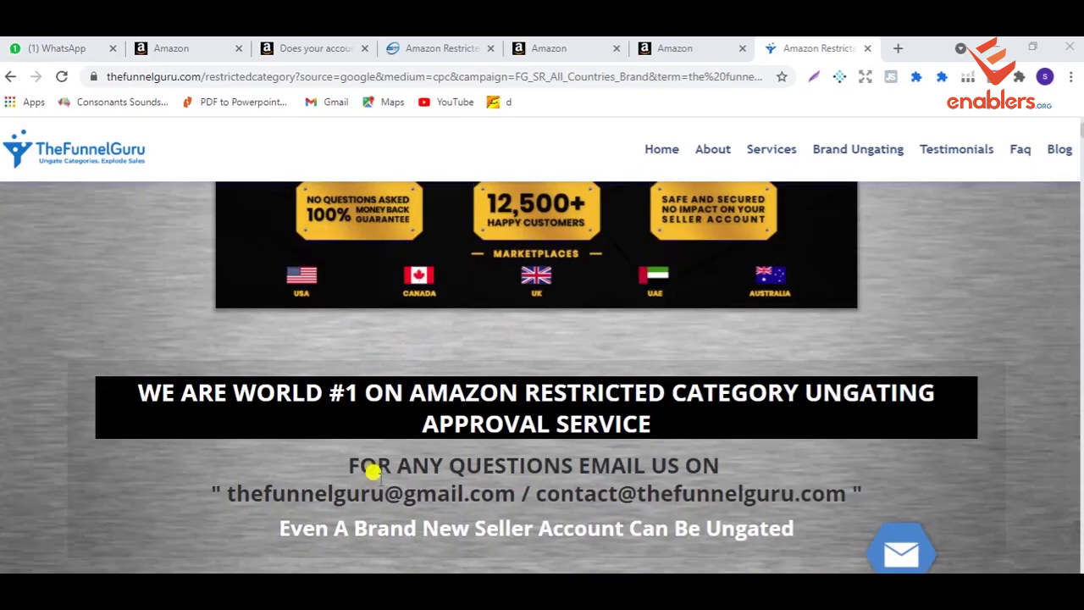
Examine the ungating package list and compare the offer prices for the individual categories and combo deals.
{"action": "scroll", "coordinate": [370, 472], "scroll_direction": "down", "scroll_amount": 5}
{"action": "scroll", "coordinate": [561, 539], "scroll_direction": "down", "scroll_amount": 2}
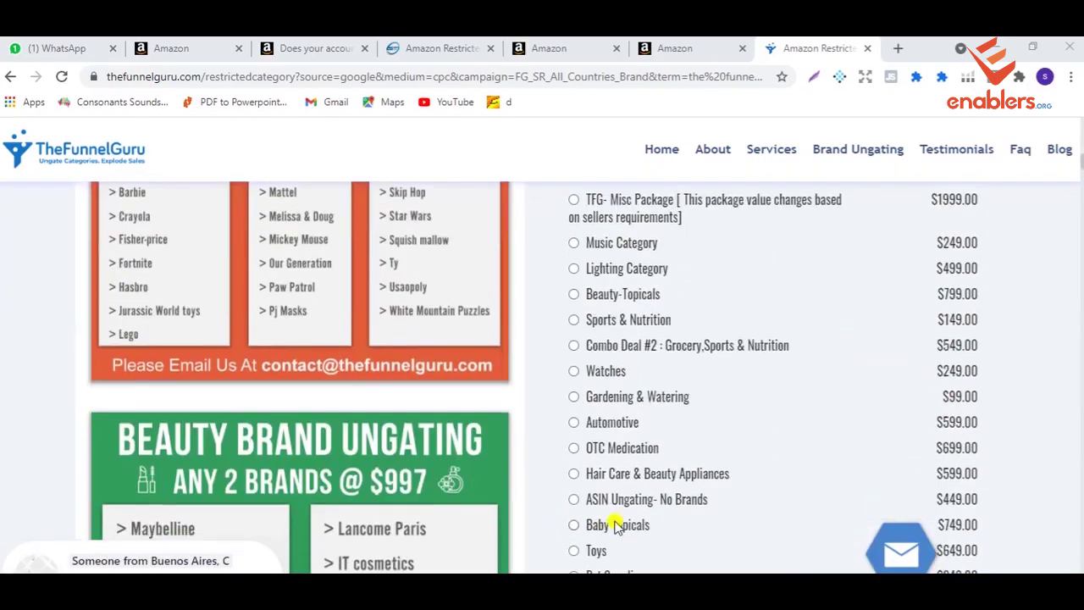
{"action": "scroll", "coordinate": [963, 424], "scroll_direction": "up", "scroll_amount": 2}
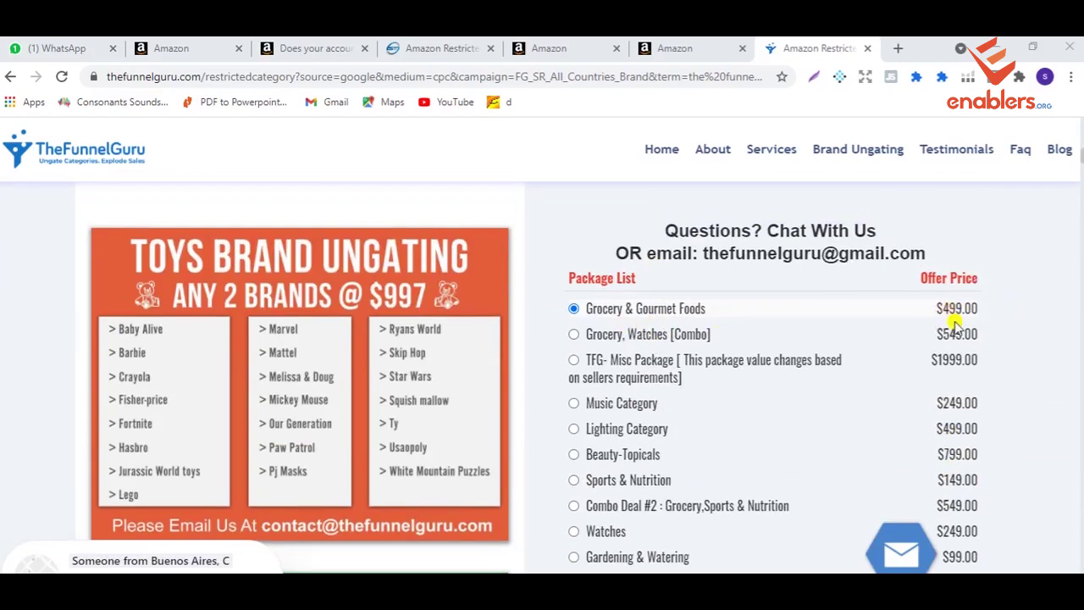
{"action": "scroll", "coordinate": [945, 329], "scroll_direction": "down", "scroll_amount": 1}
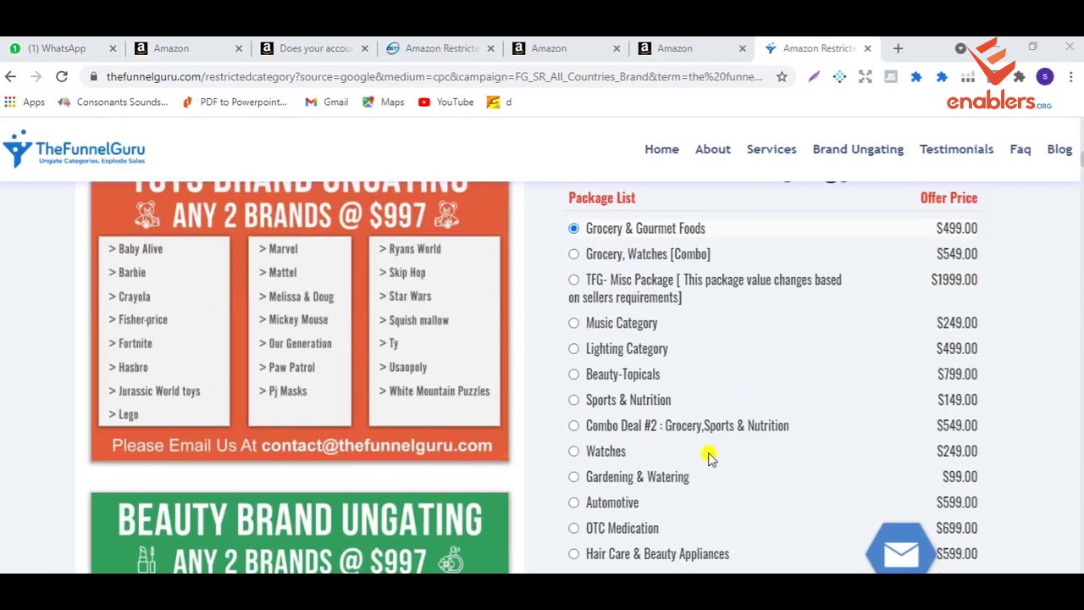
{"action": "scroll", "coordinate": [710, 456], "scroll_direction": "down", "scroll_amount": 1}
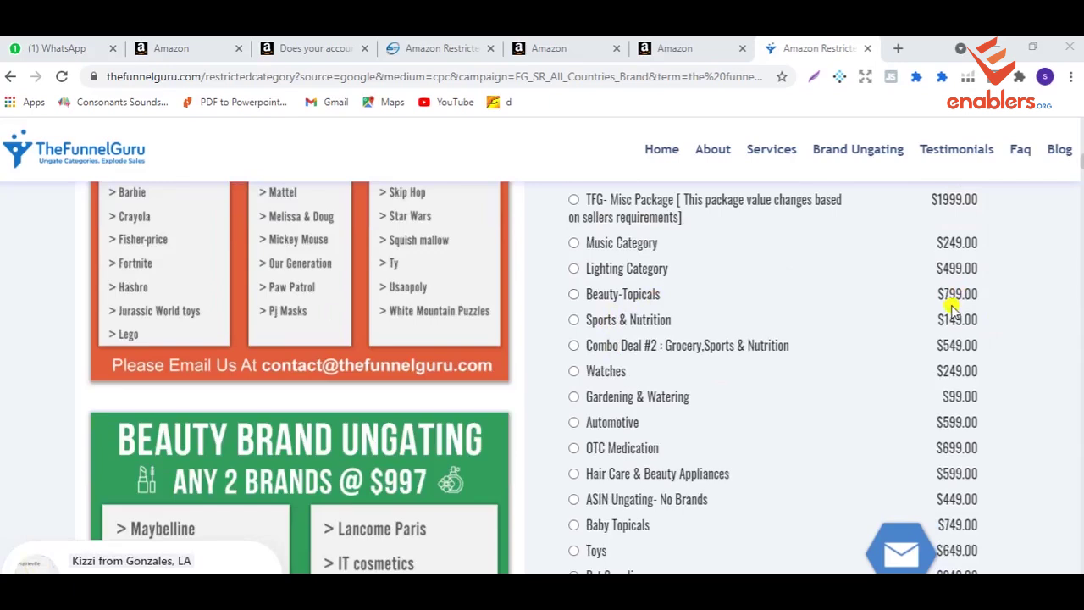
Look through the rest of the package list, covering the remaining categories, the multi-category hot offers and the brand special offers.
{"action": "scroll", "coordinate": [915, 381], "scroll_direction": "down", "scroll_amount": 3}
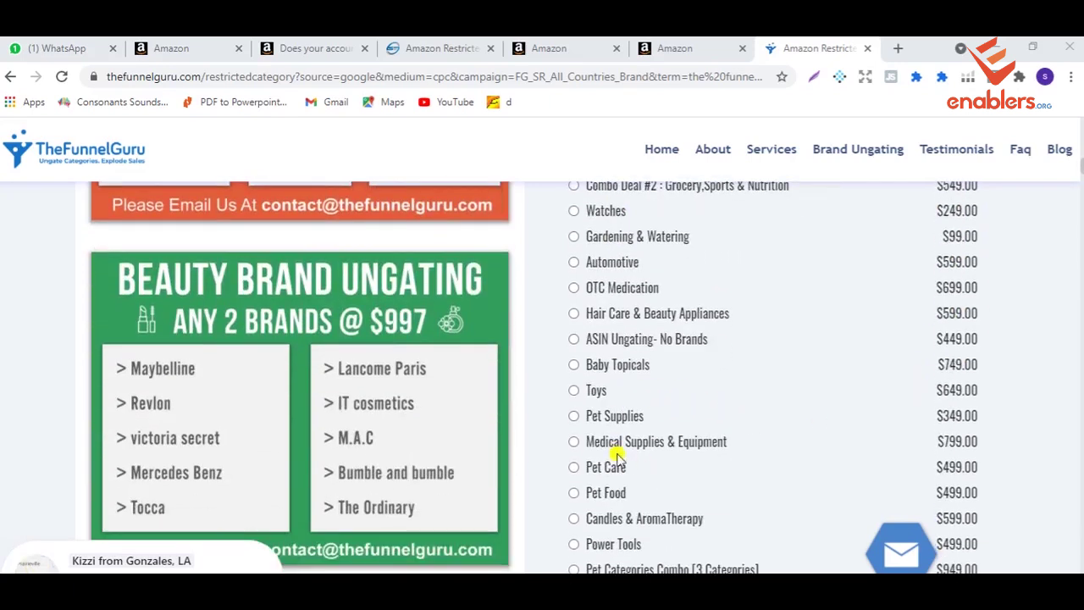
{"action": "scroll", "coordinate": [782, 467], "scroll_direction": "down", "scroll_amount": 7}
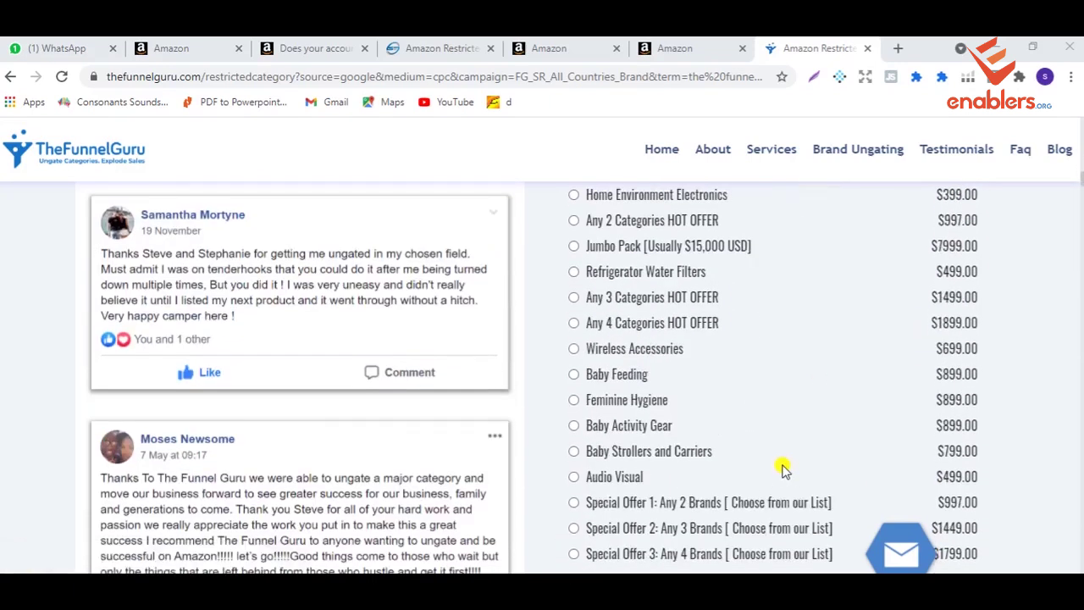
{"action": "scroll", "coordinate": [782, 467], "scroll_direction": "up", "scroll_amount": 10}
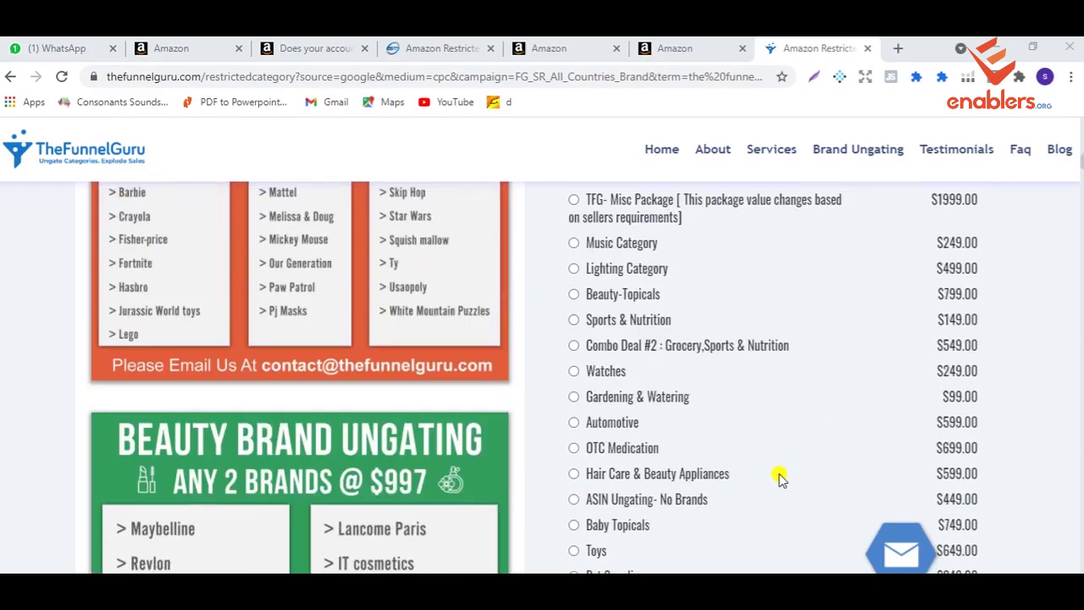
{"action": "scroll", "coordinate": [782, 477], "scroll_direction": "up", "scroll_amount": 4}
{"action": "scroll", "coordinate": [782, 477], "scroll_direction": "down", "scroll_amount": 10}
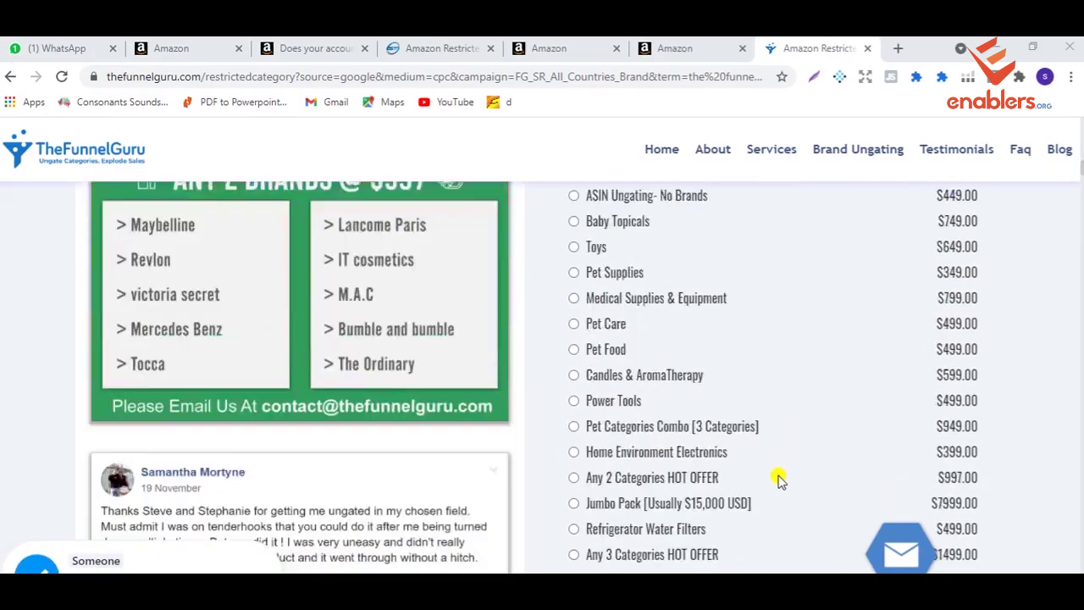
Review the contact and checkout form below the package list, including its card fields, accepted payment methods, order summary and the testimonials section.
{"action": "scroll", "coordinate": [780, 477], "scroll_direction": "down", "scroll_amount": 8}
{"action": "scroll", "coordinate": [779, 477], "scroll_direction": "up", "scroll_amount": 1}
{"action": "scroll", "coordinate": [779, 477], "scroll_direction": "down", "scroll_amount": 2}
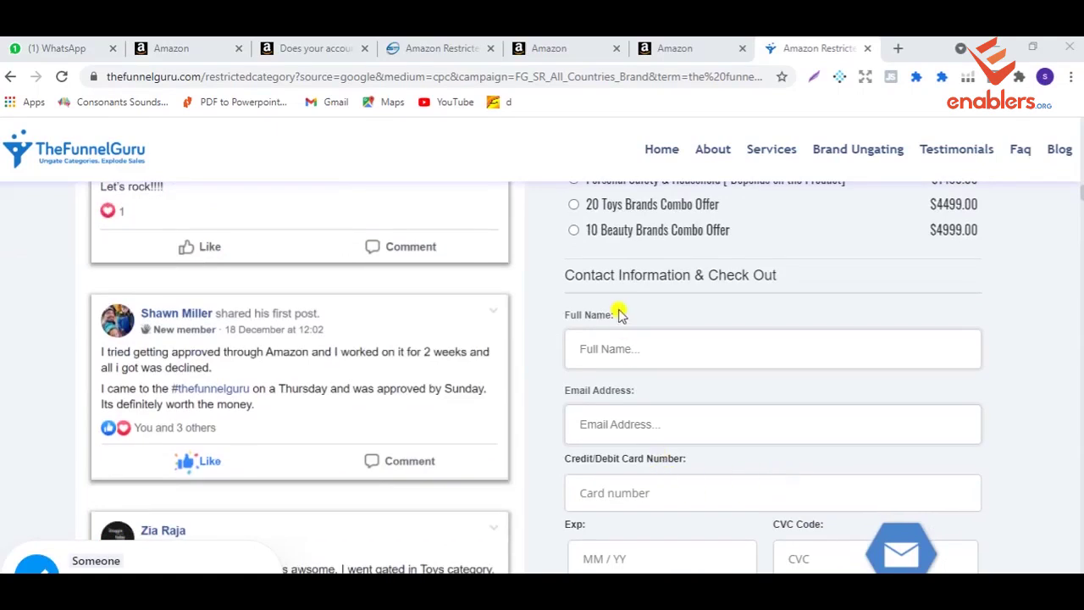
{"action": "scroll", "coordinate": [778, 280], "scroll_direction": "down", "scroll_amount": 10}
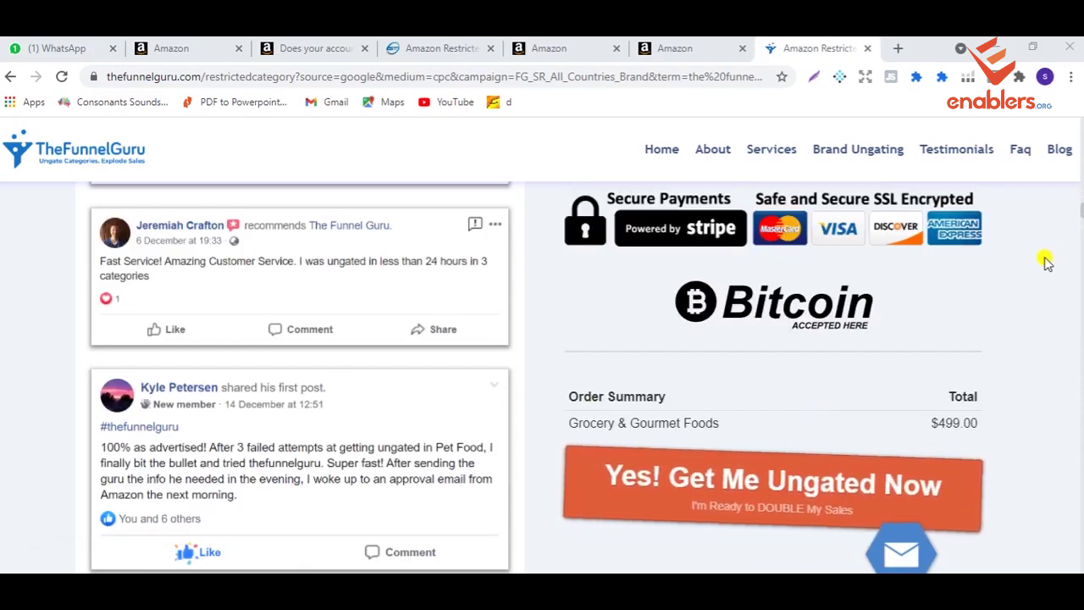
{"action": "scroll", "coordinate": [1047, 263], "scroll_direction": "down", "scroll_amount": 1}
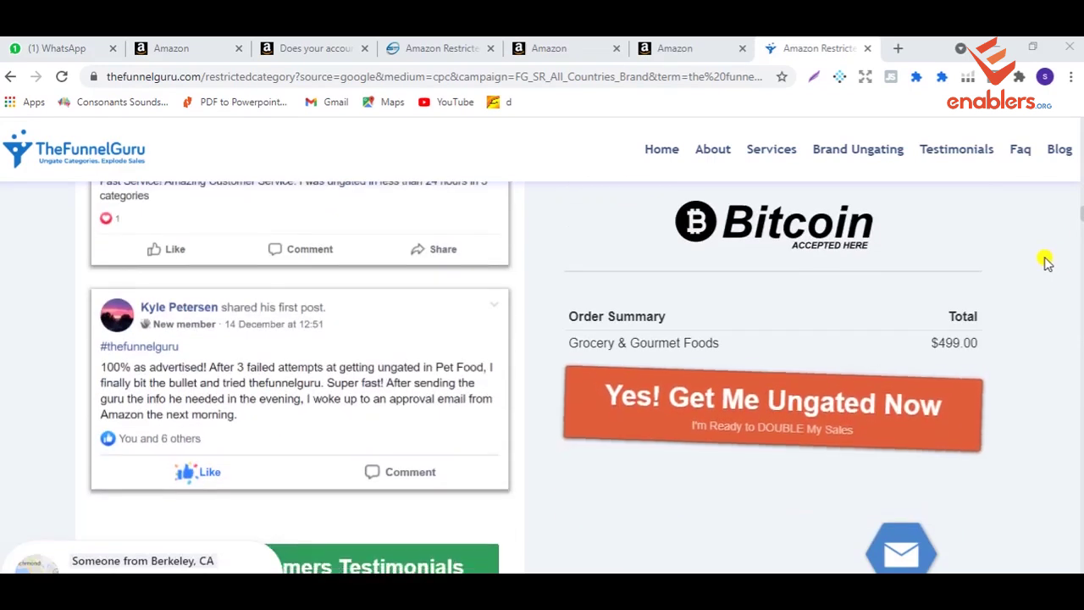
{"action": "scroll", "coordinate": [474, 450], "scroll_direction": "down", "scroll_amount": 4}
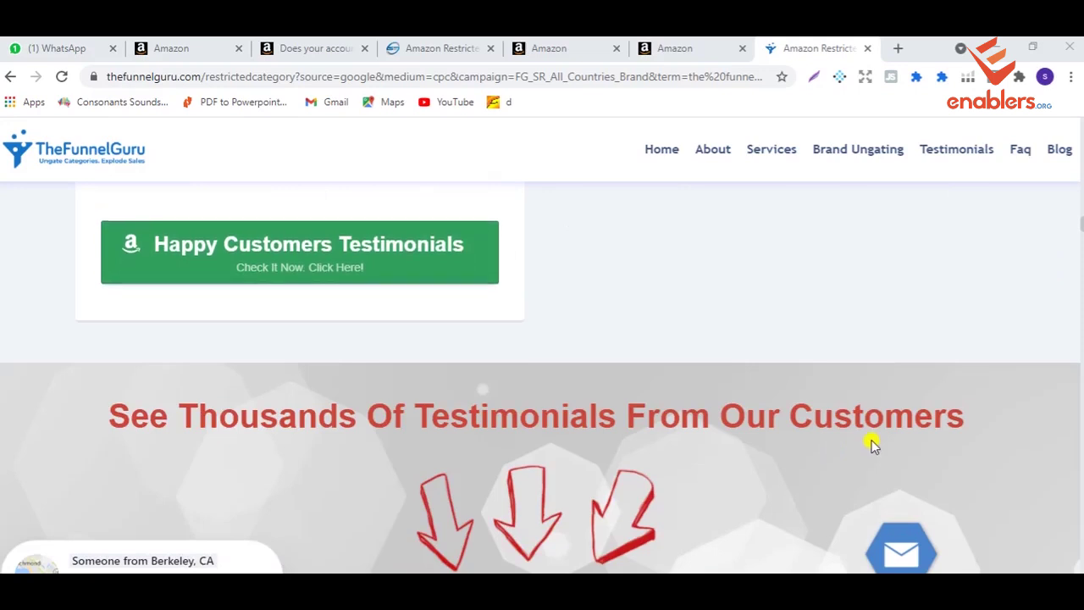